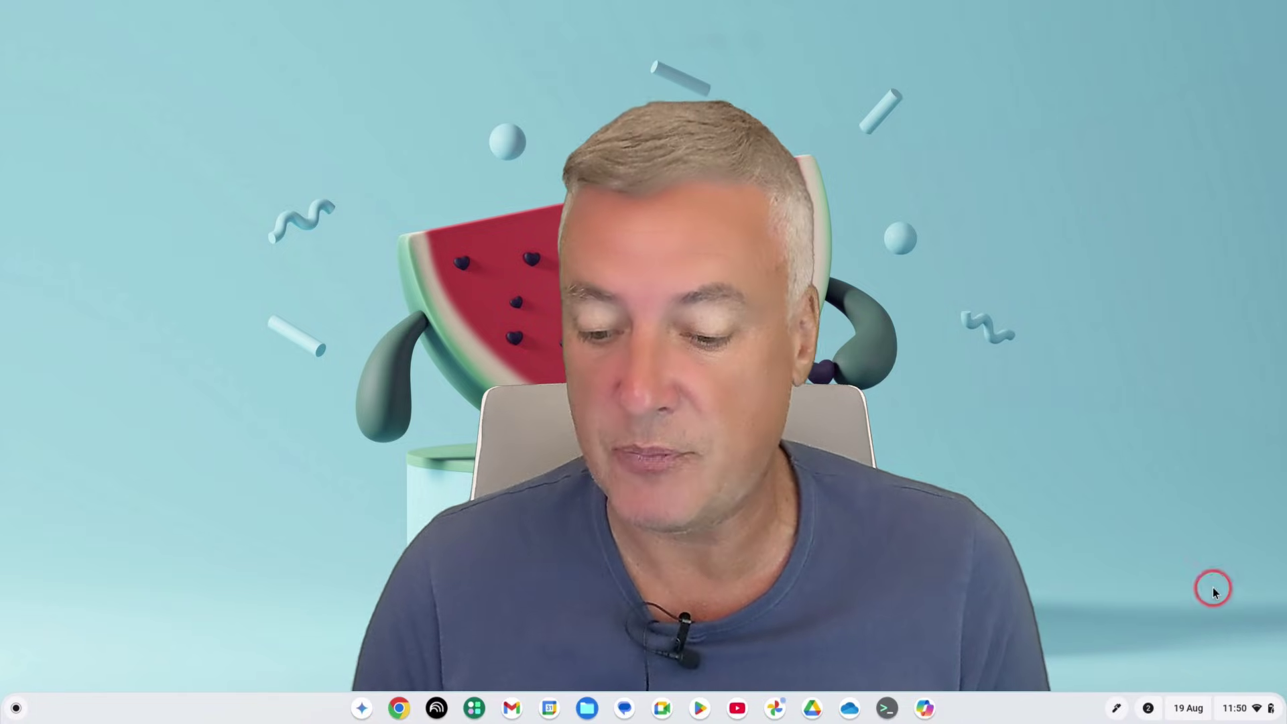
- Check the Chromebook's update schedule in the additional details of About ChromeOS, and close the settings
left_click(1238, 711)
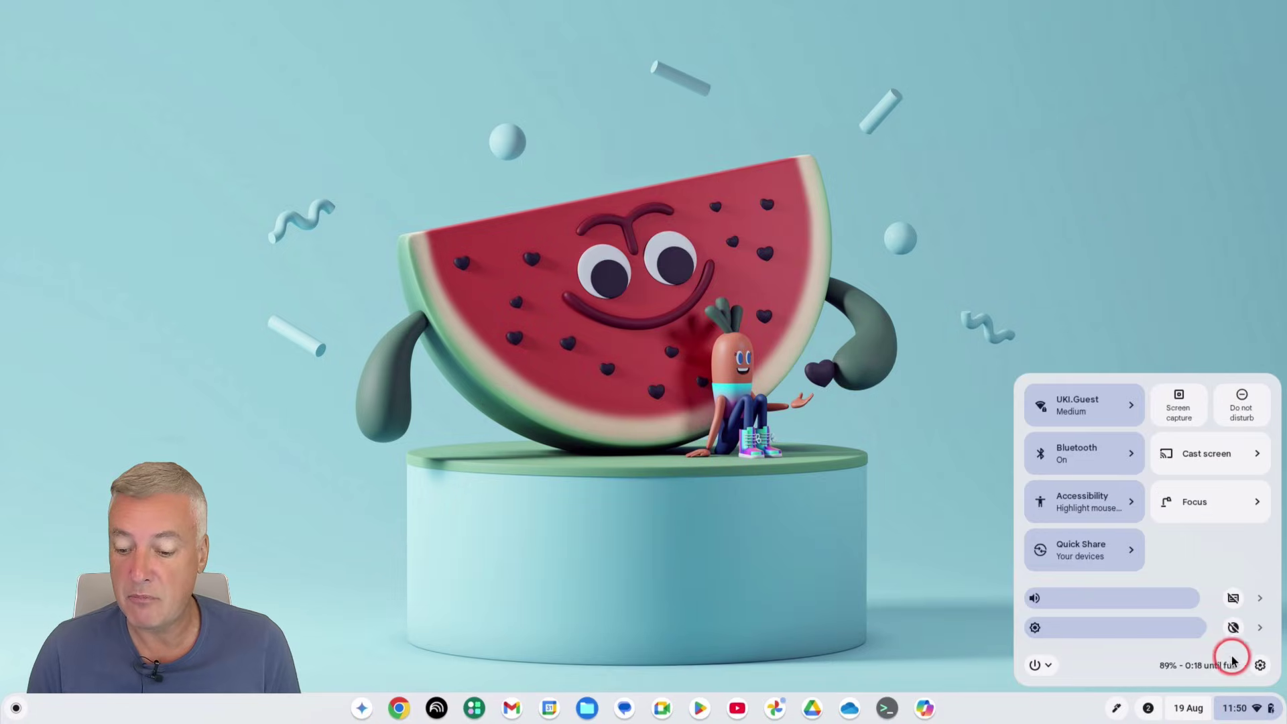
left_click(1260, 666)
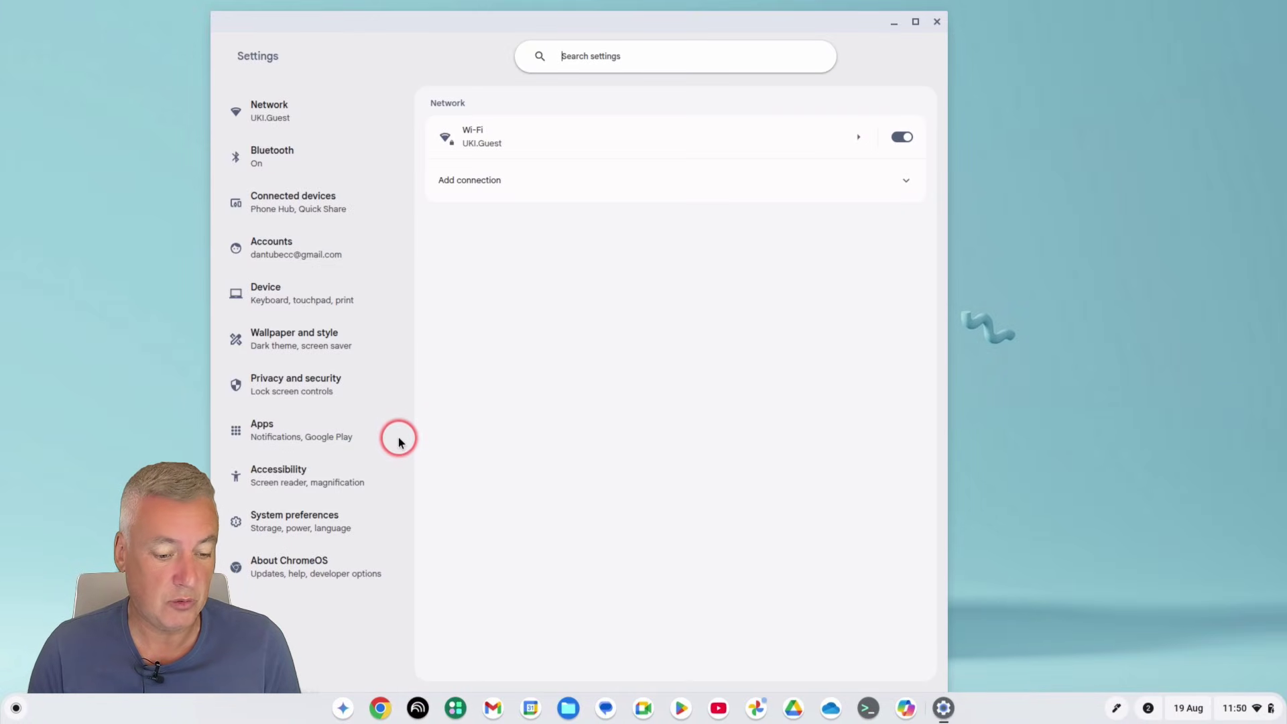
left_click(345, 570)
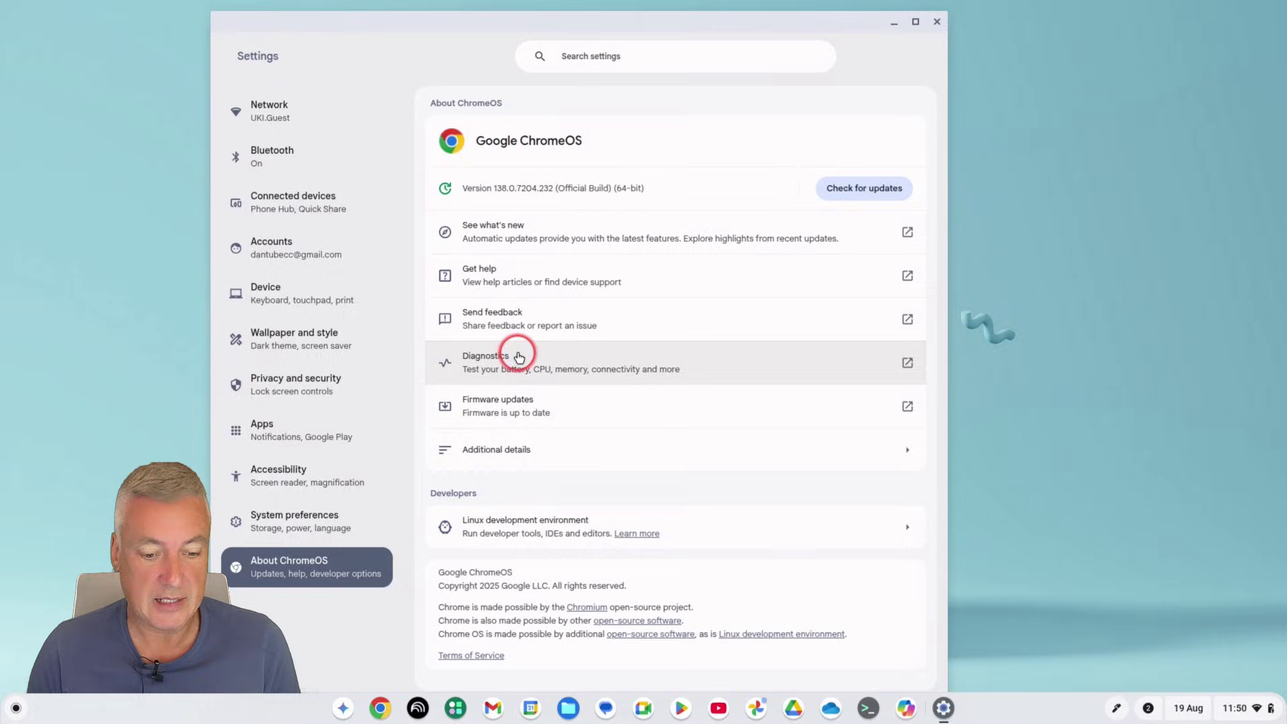
left_click(560, 444)
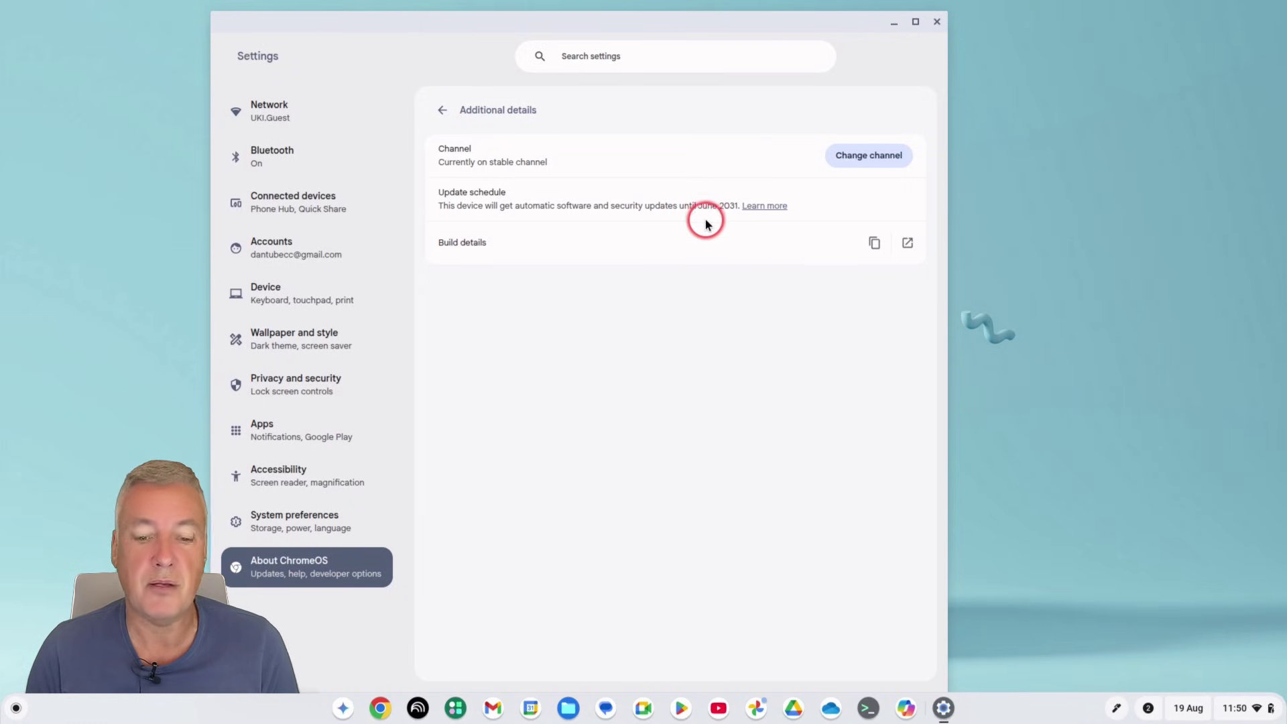
left_click(937, 21)
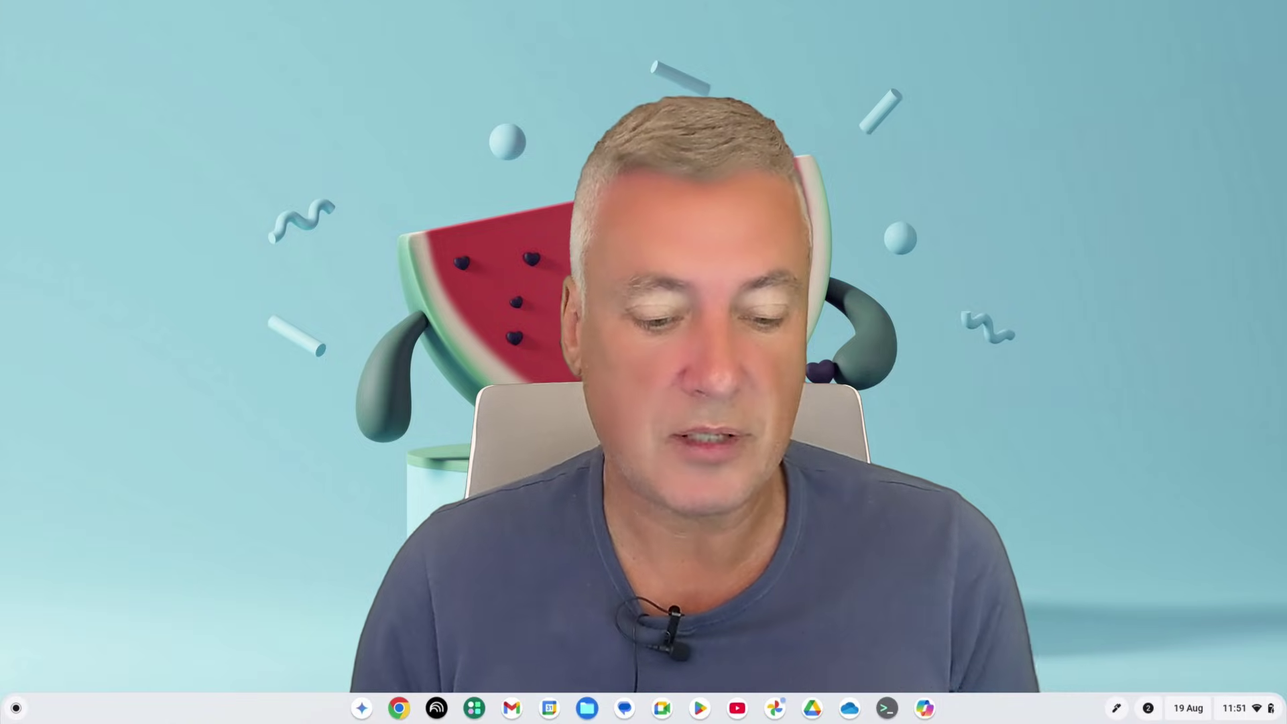
- Open the Chrome browser and search Google for "chrome browser download"
left_click(399, 707)
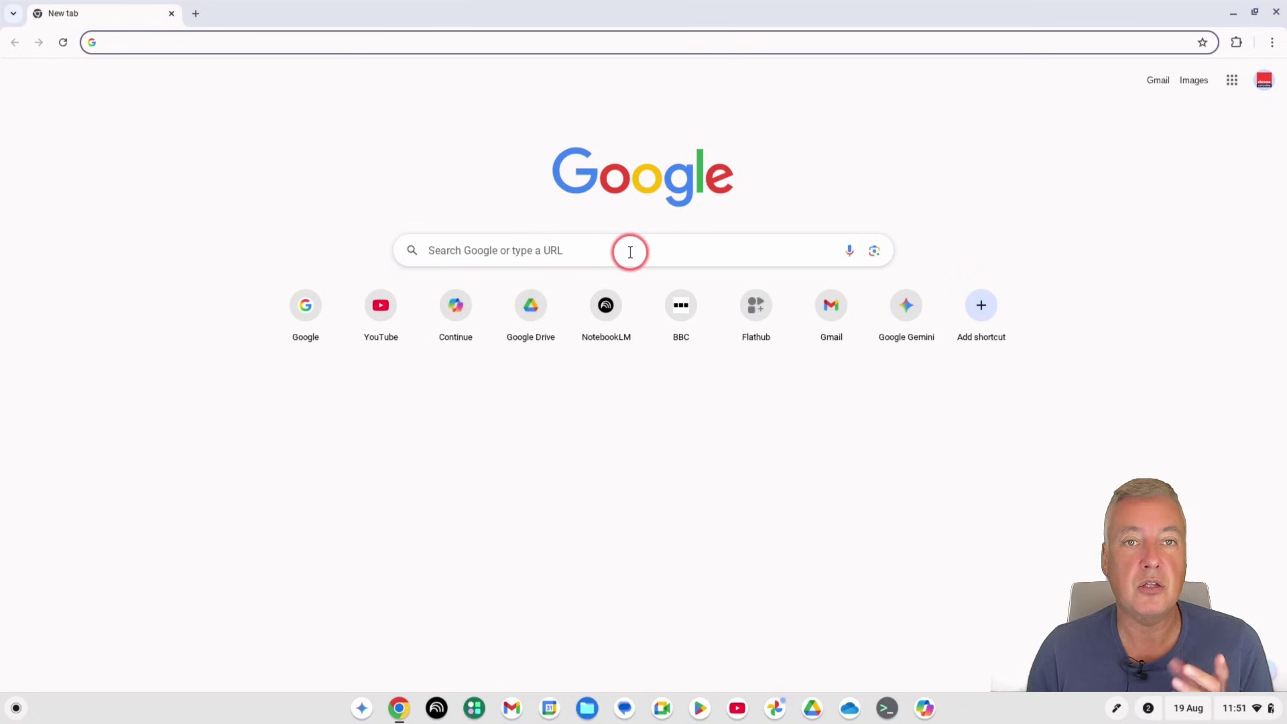
left_click(630, 252)
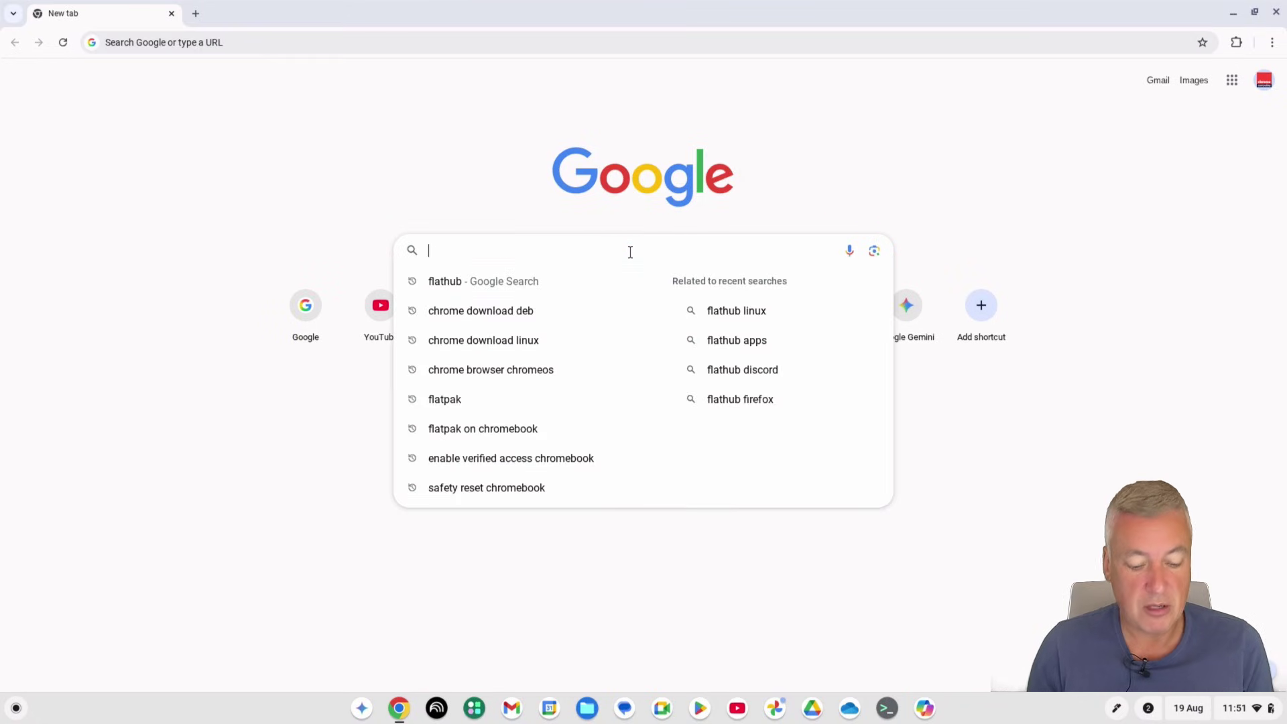
type("chrome b")
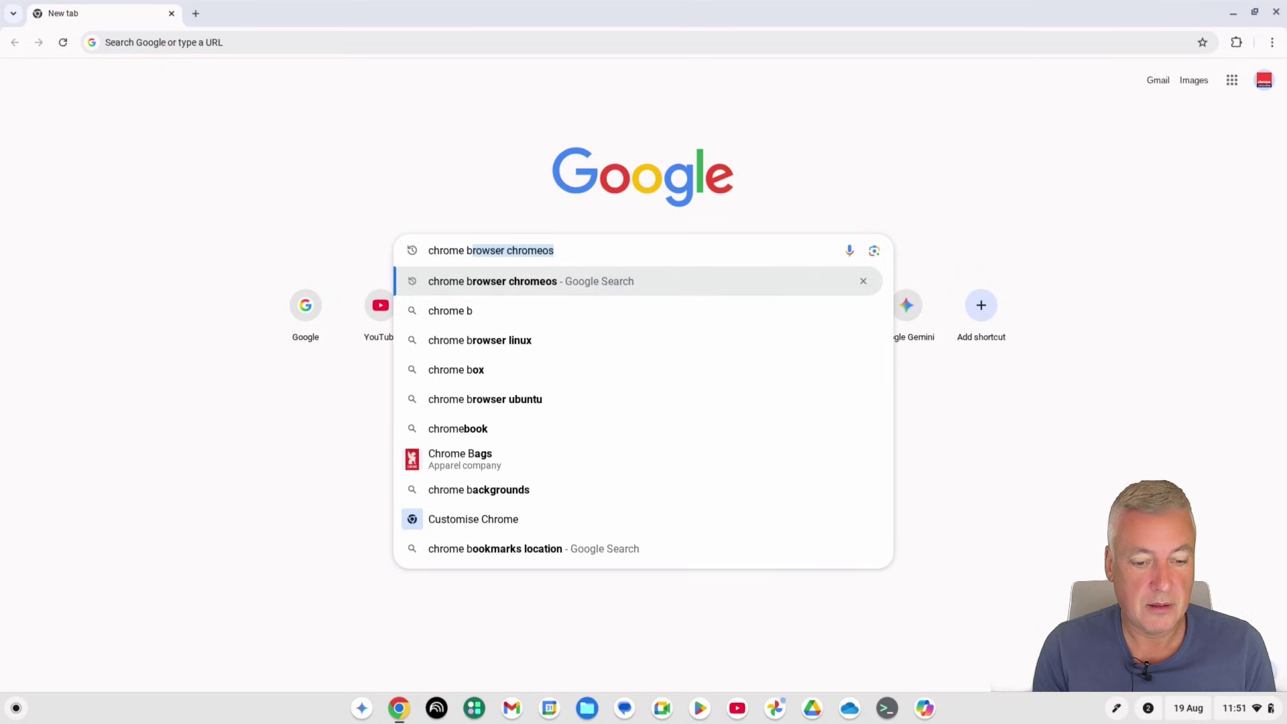
type("o")
key("BackSpace")
type("rp")
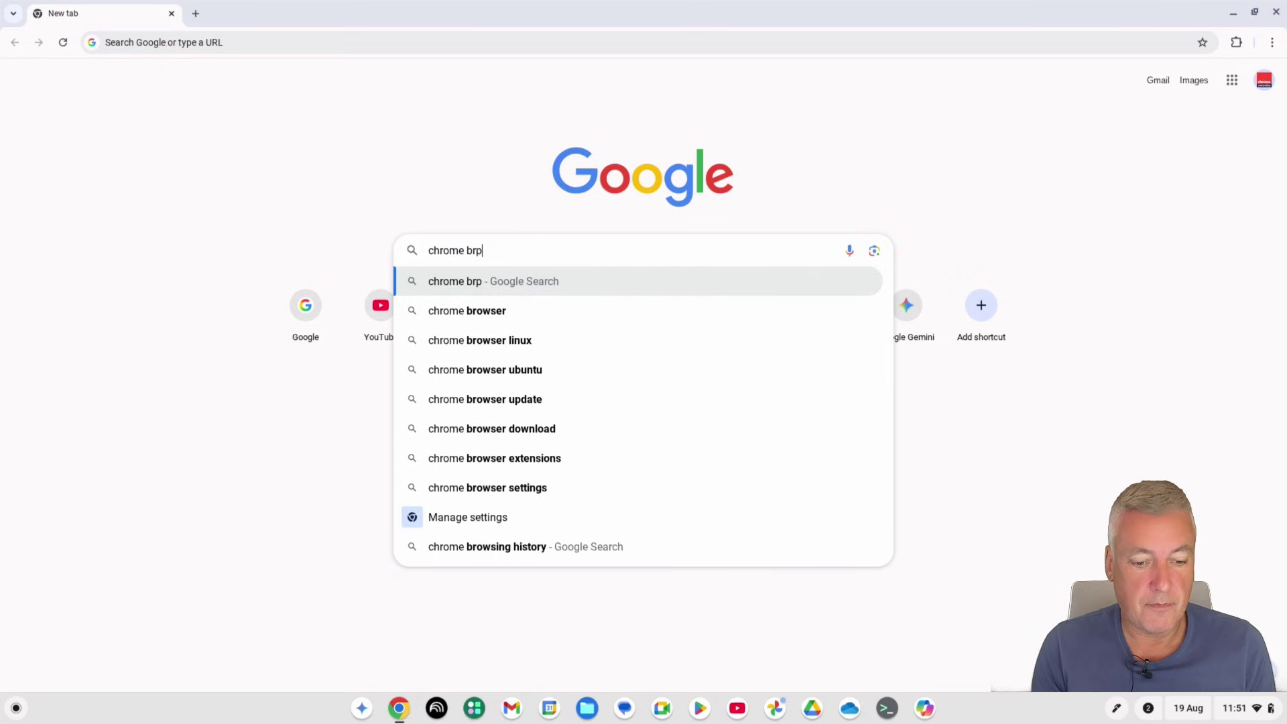
key("BackSpace")
type("owser ")
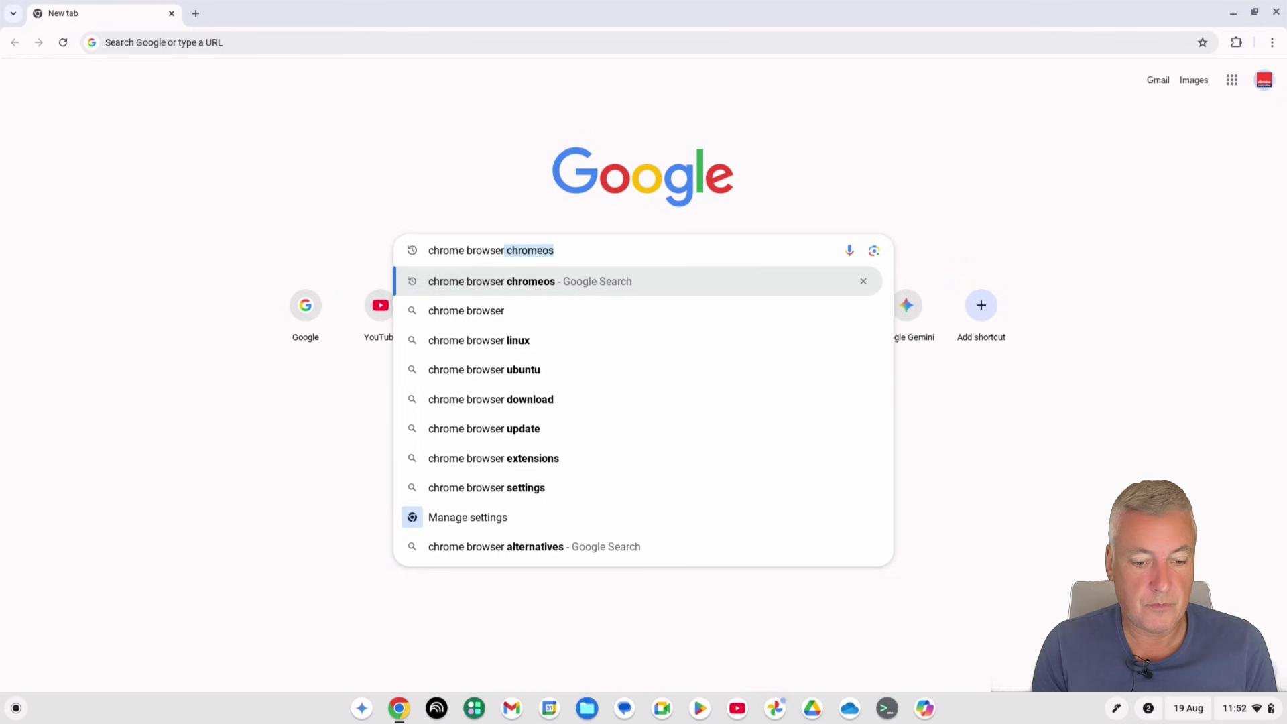
type("download")
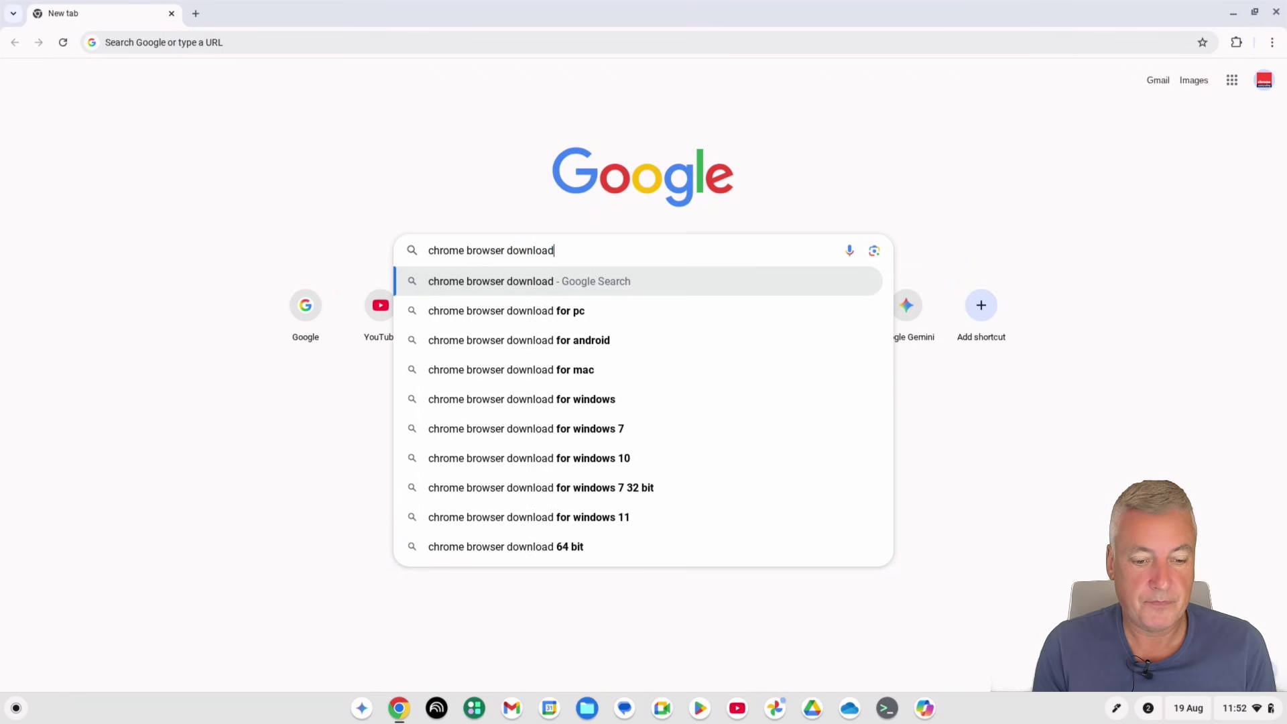
key("Return")
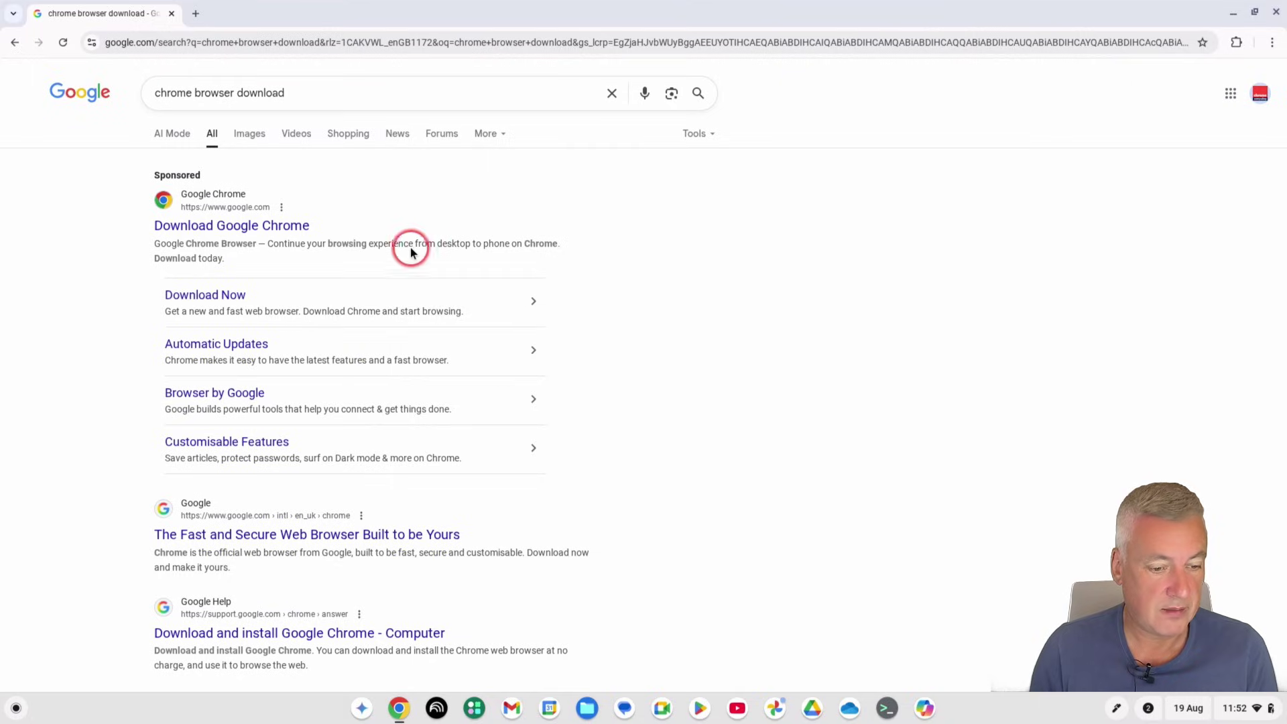
- Try to download Chrome from the Download Google Chrome page, dismiss the notice and return to the search results
left_click(255, 231)
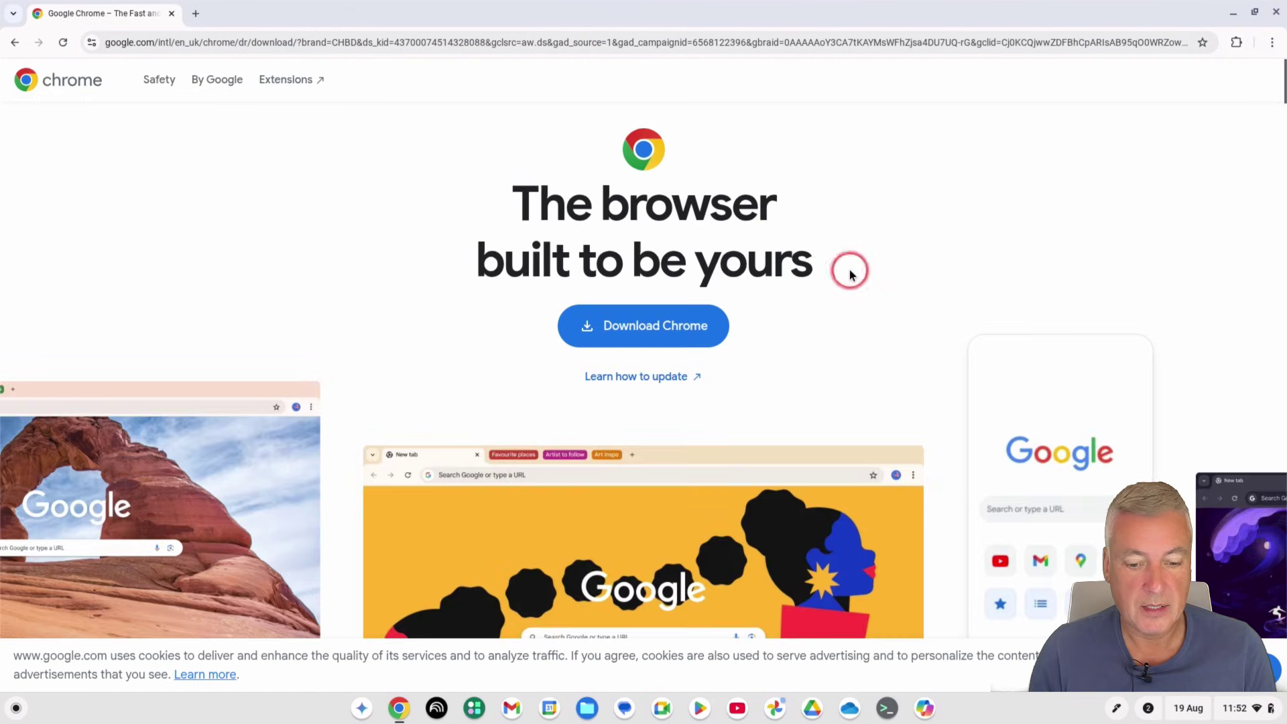
left_click(706, 332)
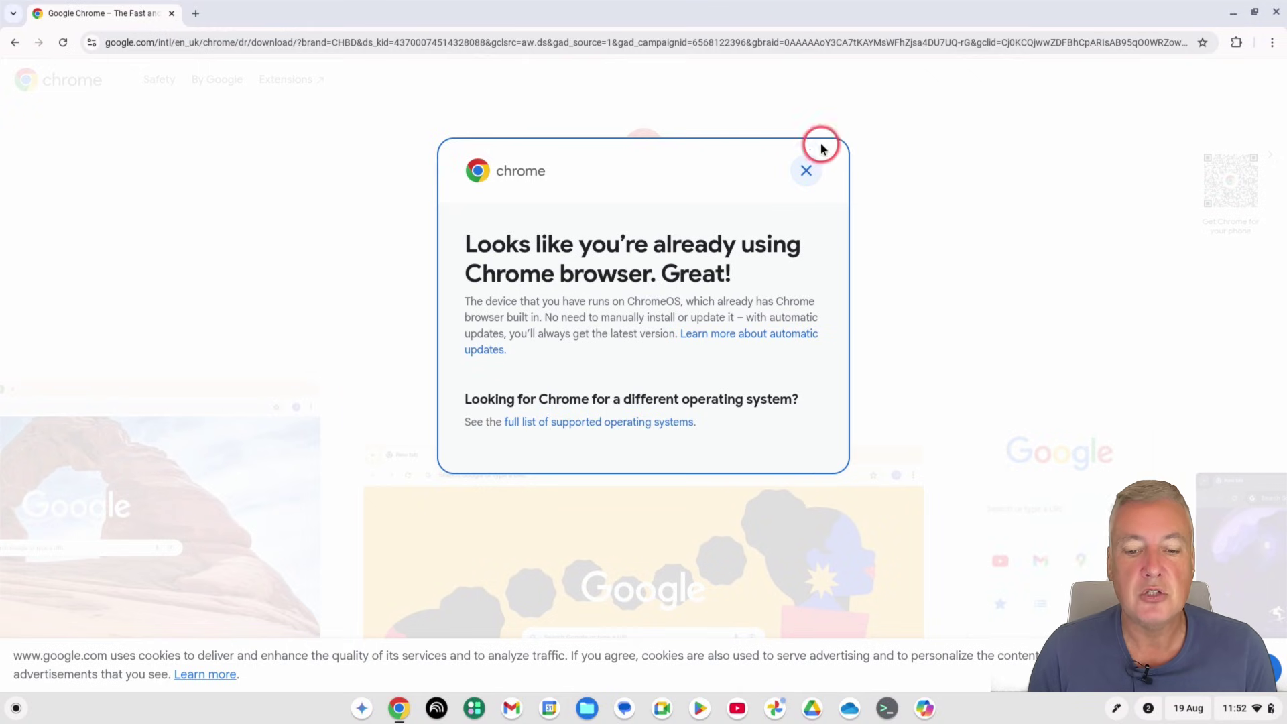
left_click(808, 170)
left_click(14, 43)
- Search Google for "flathub" and open the Flathub - Apps for Linux site
double_click(318, 90)
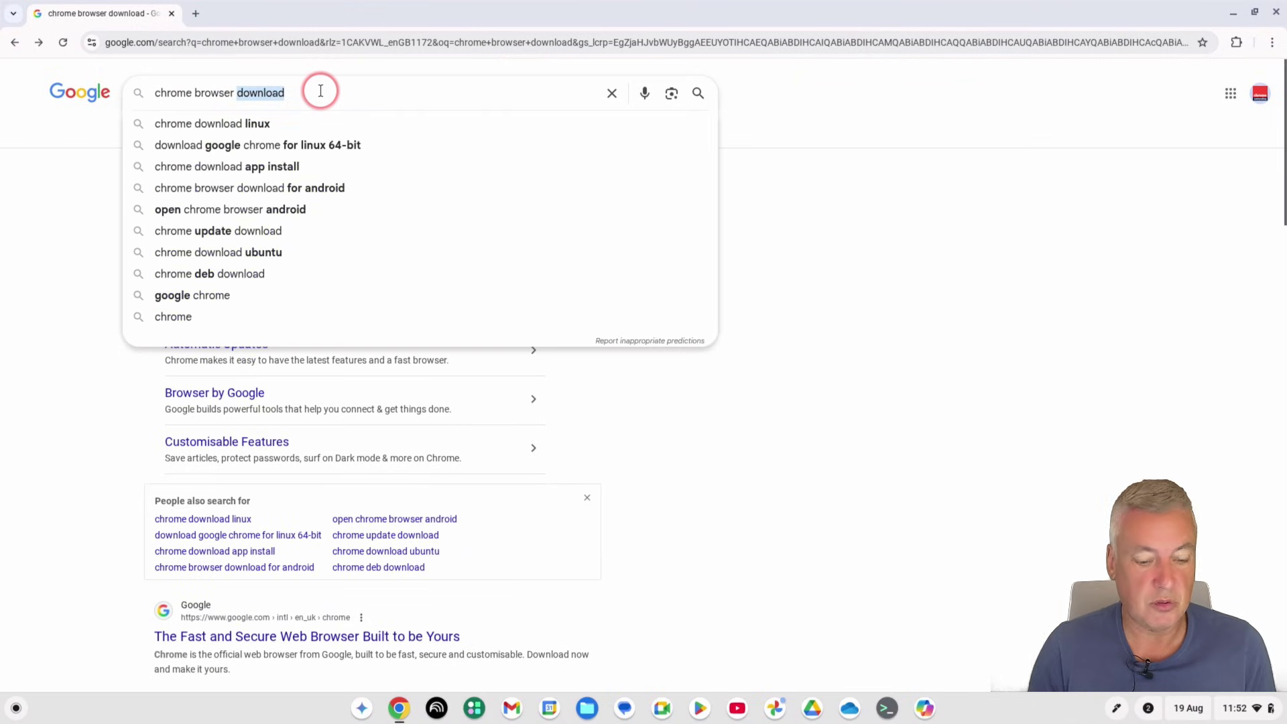
key("ctrl+a")
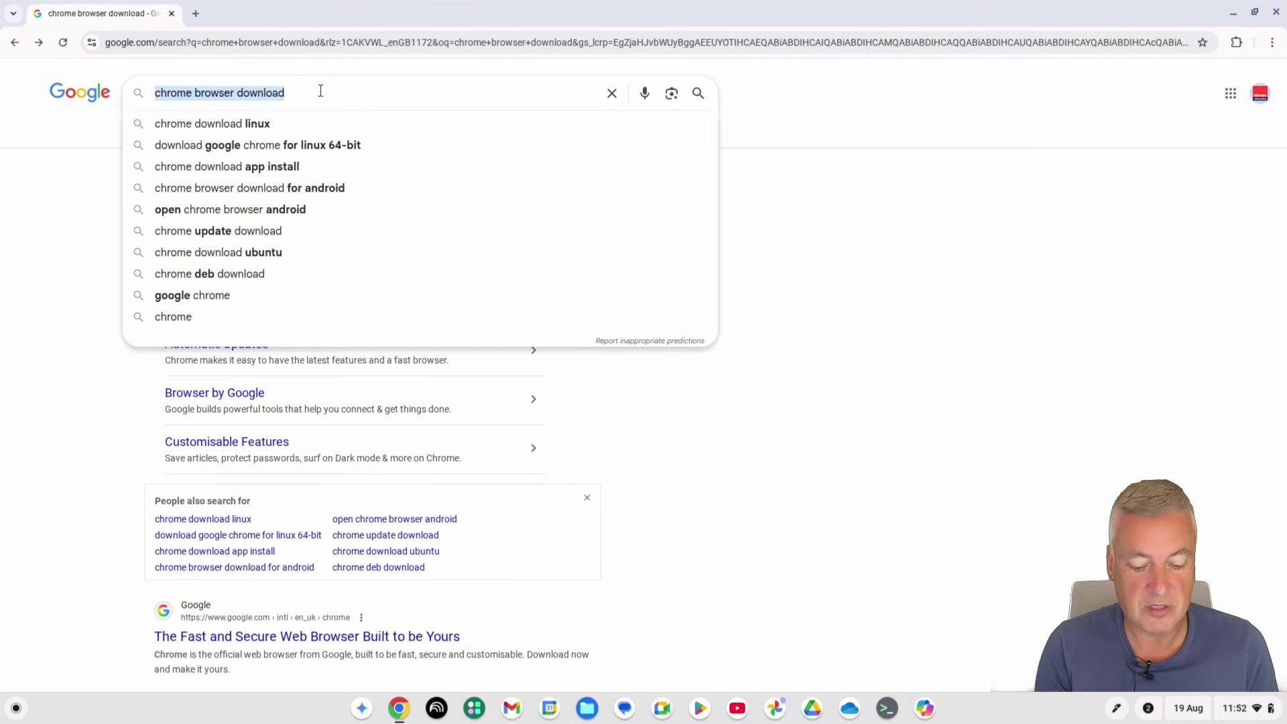
type("flathub")
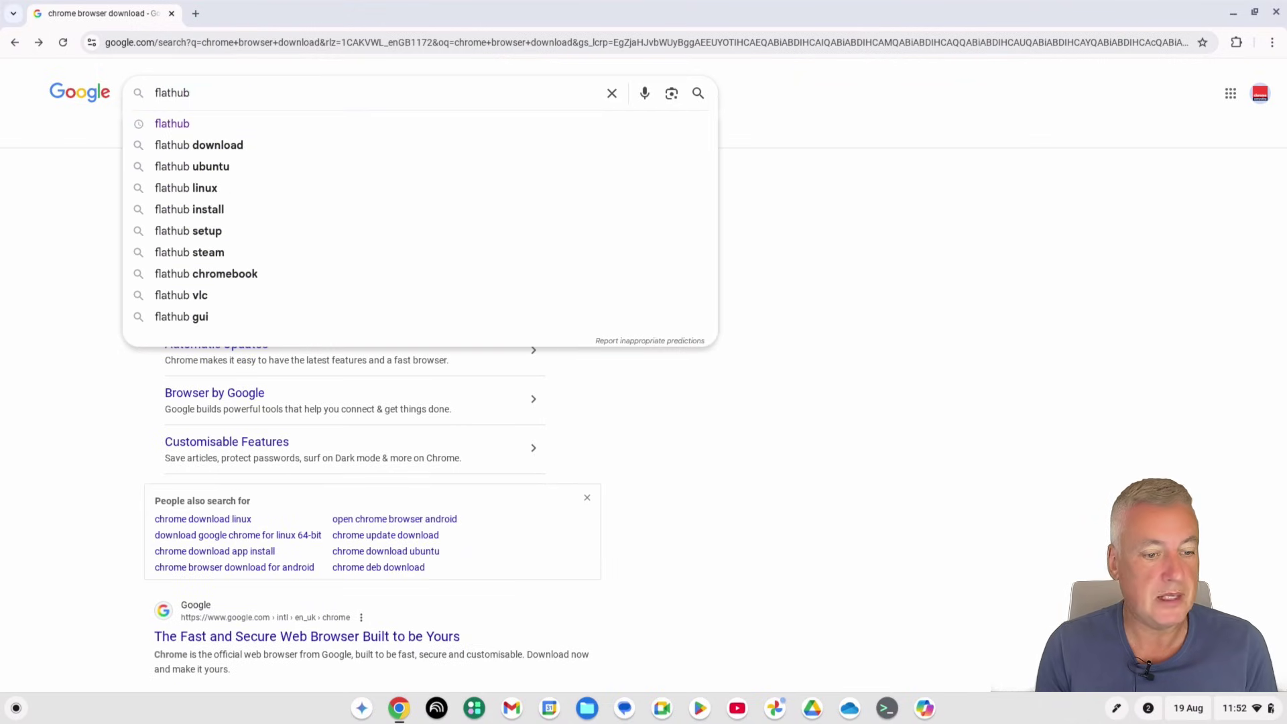
key("Return")
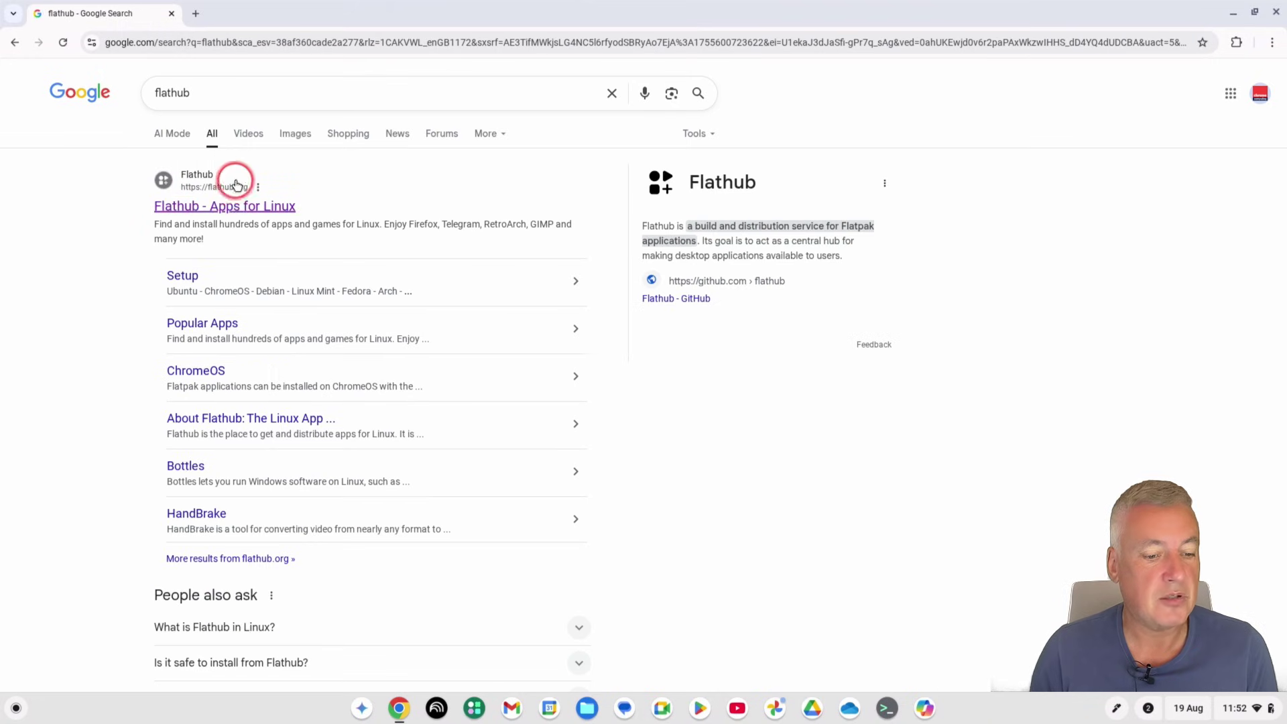
left_click(243, 205)
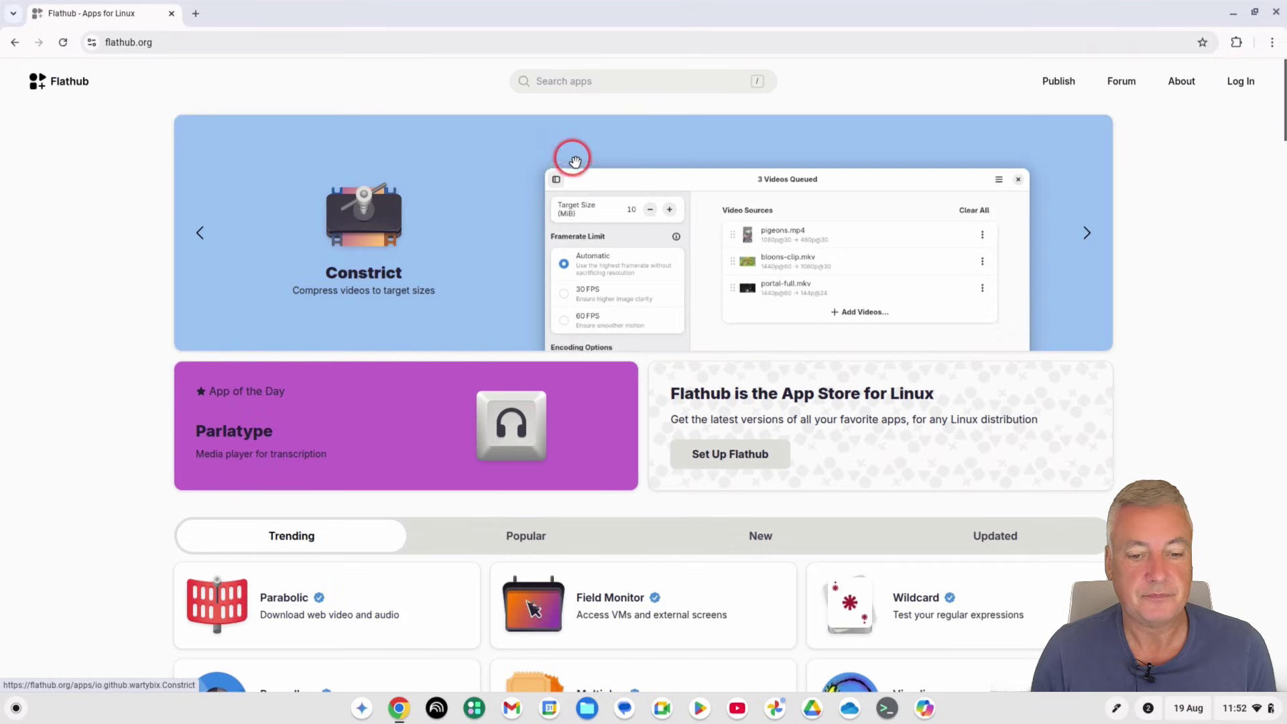
- Search Flathub for "chrome" and open the Google Chrome app page to check its verification badge
left_click(569, 82)
type("chrome")
key("Return")
left_click(611, 159)
left_click(593, 191)
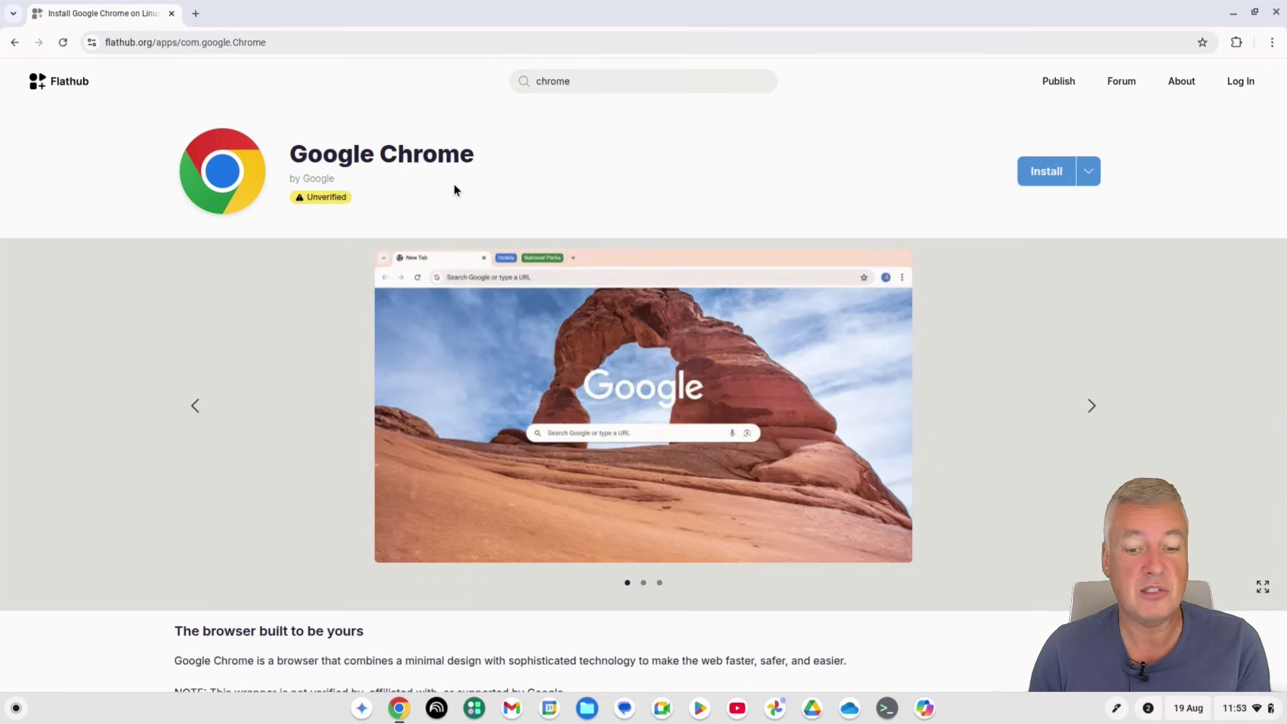
- Search Flathub for "firefox" and open Mozilla's Firefox app page to check its verification badge
left_click(618, 82)
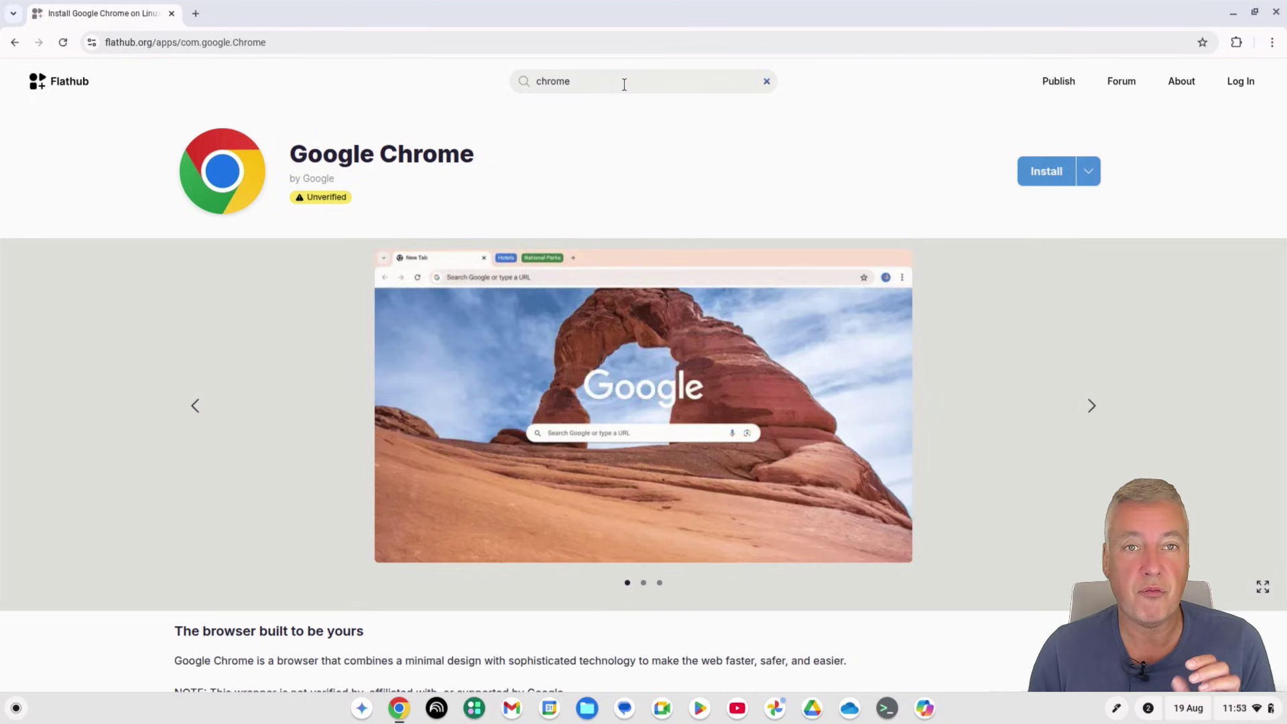
triple_click(624, 84)
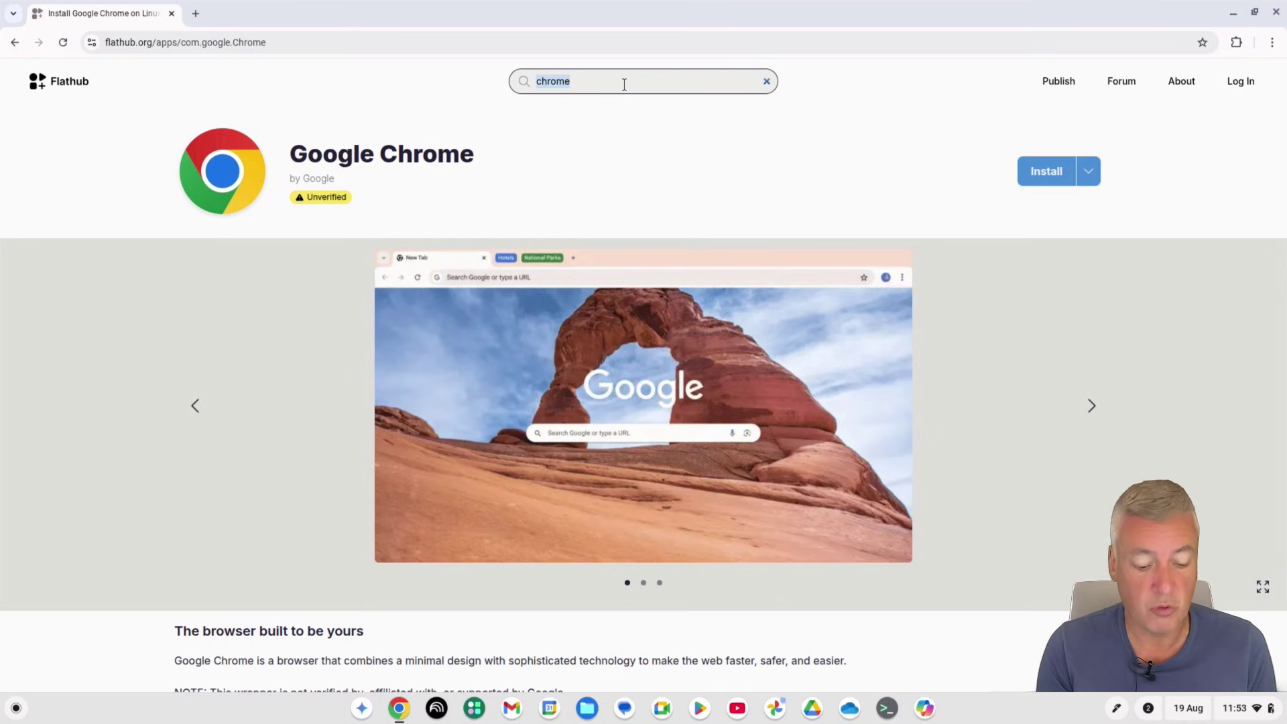
type("fire")
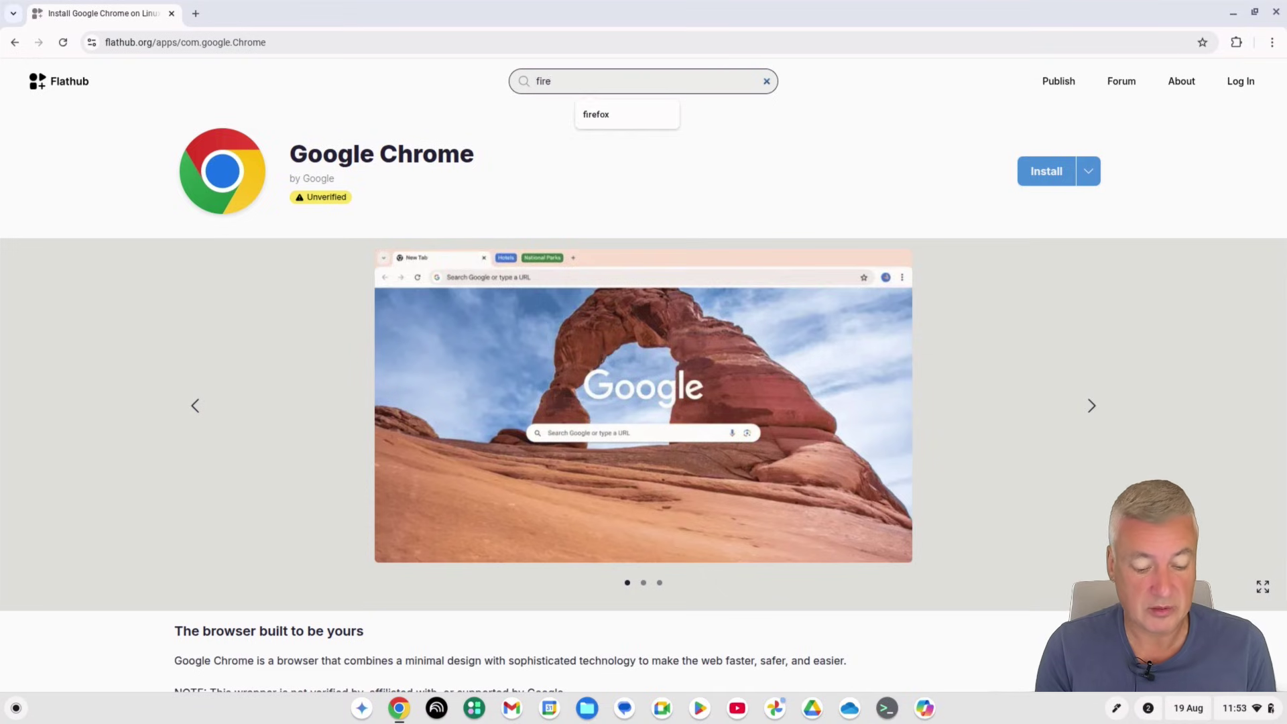
type("fox")
key("Return")
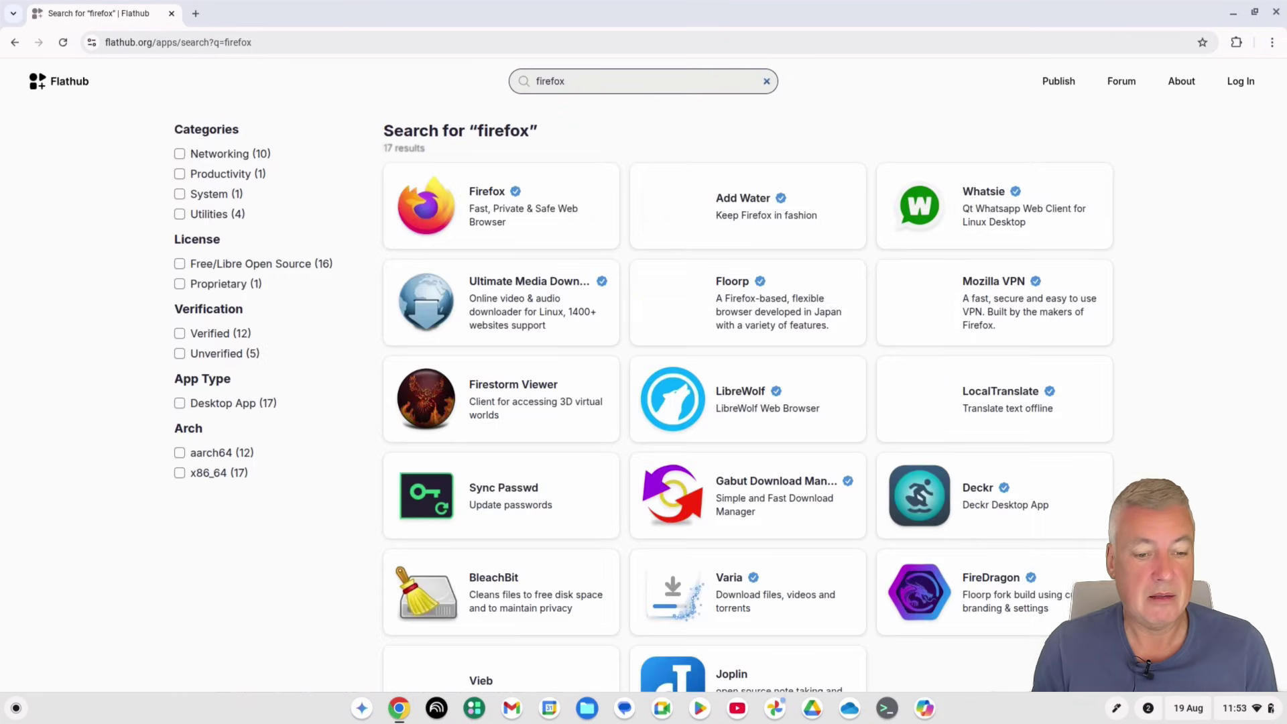
left_click(599, 229)
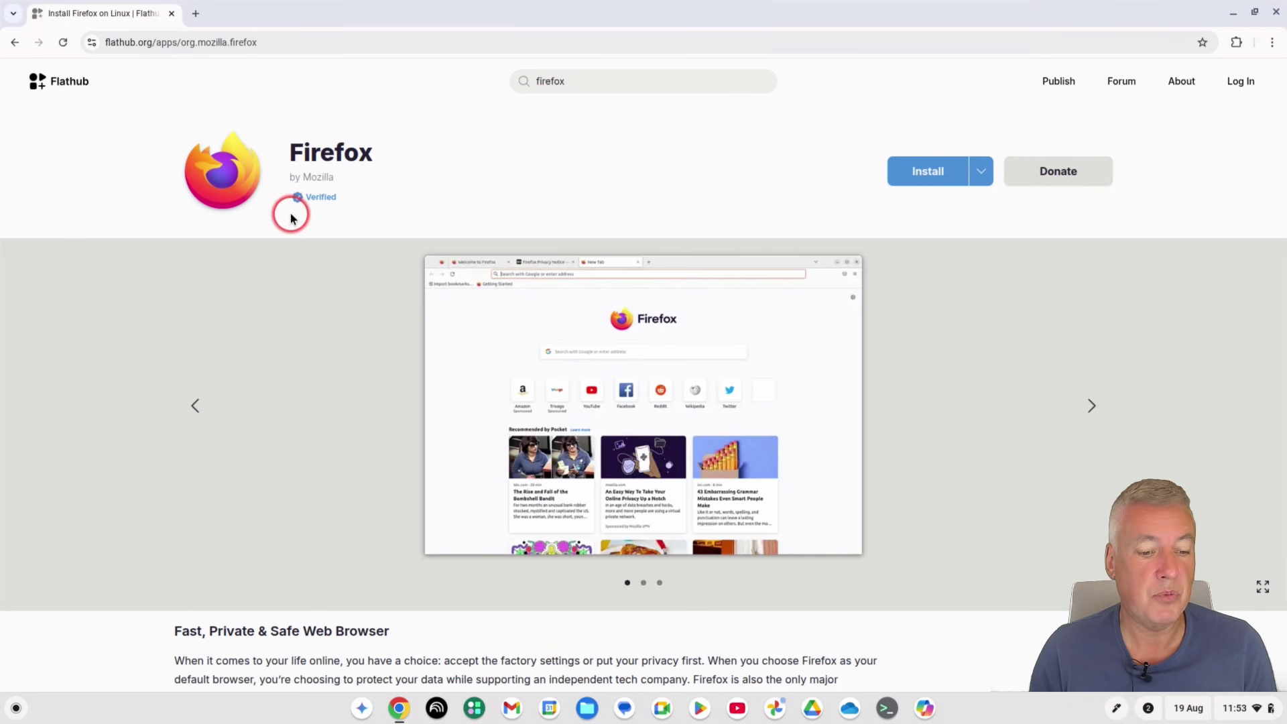
mouse_move(299, 200)
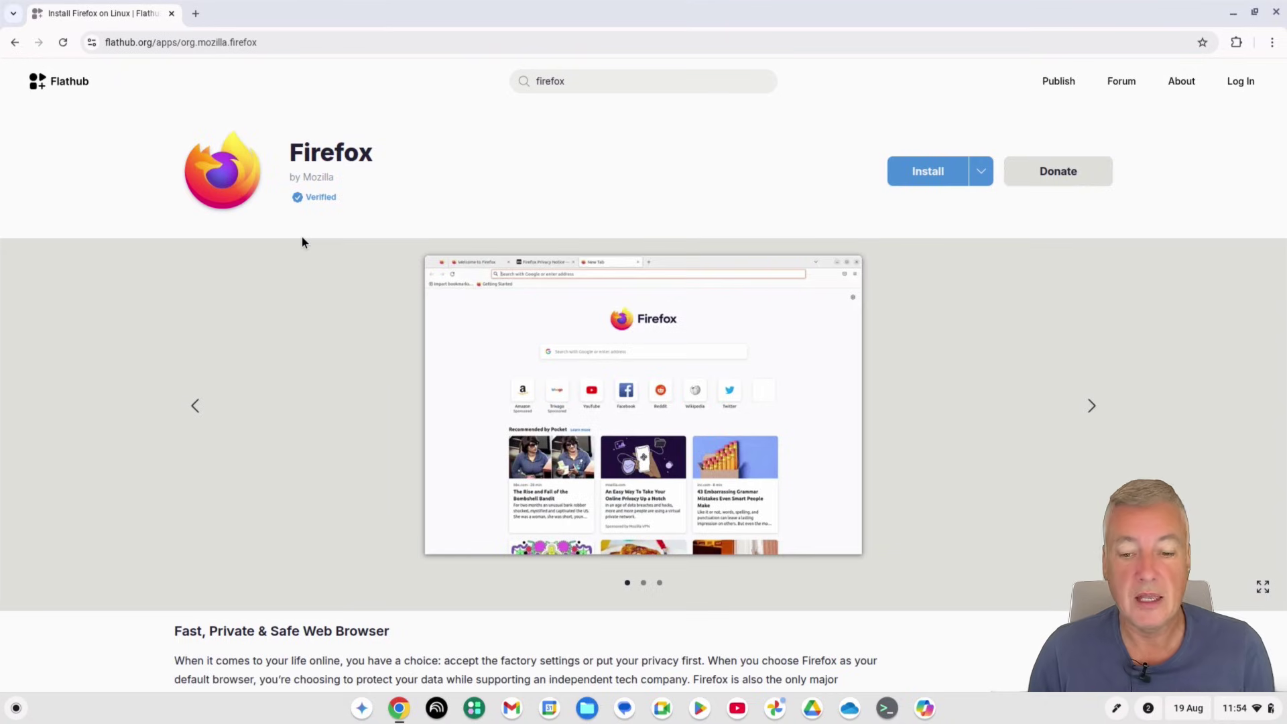
- Copy Firefox's manual install command and run flatpak install flathub org.mozilla.firefox in the penguin Linux terminal
left_click(982, 173)
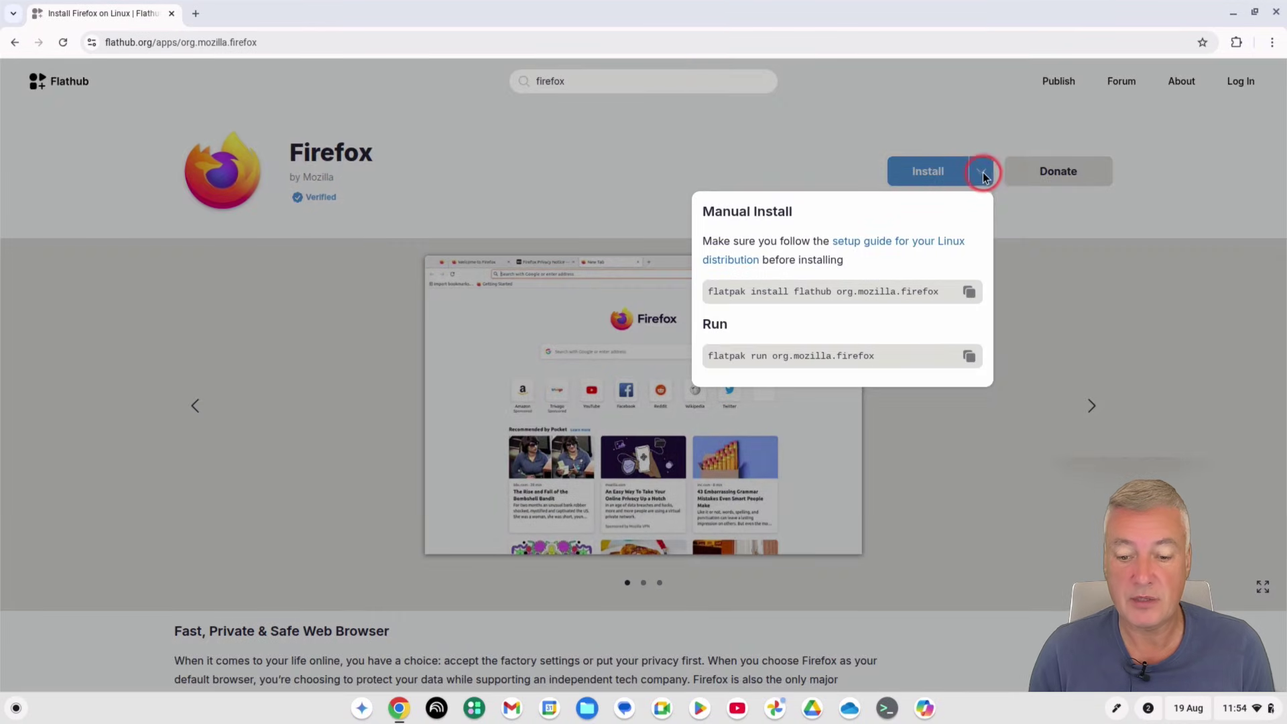
left_click(970, 293)
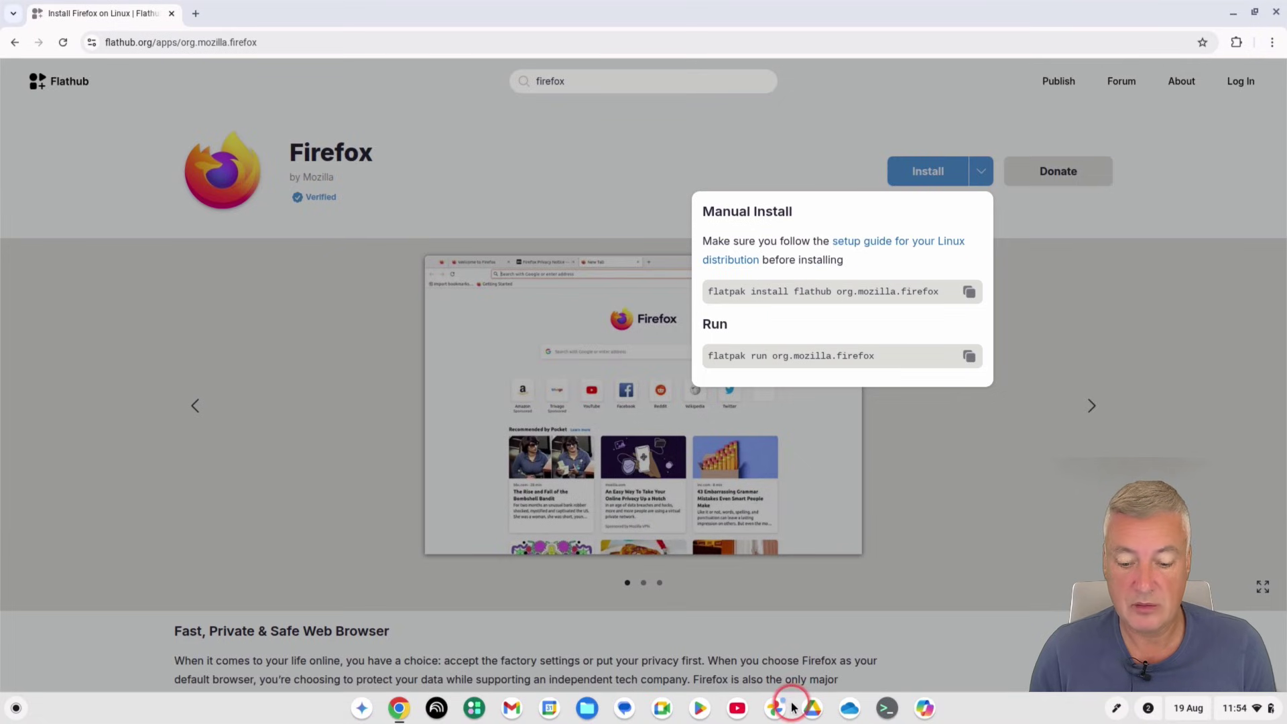
left_click(887, 708)
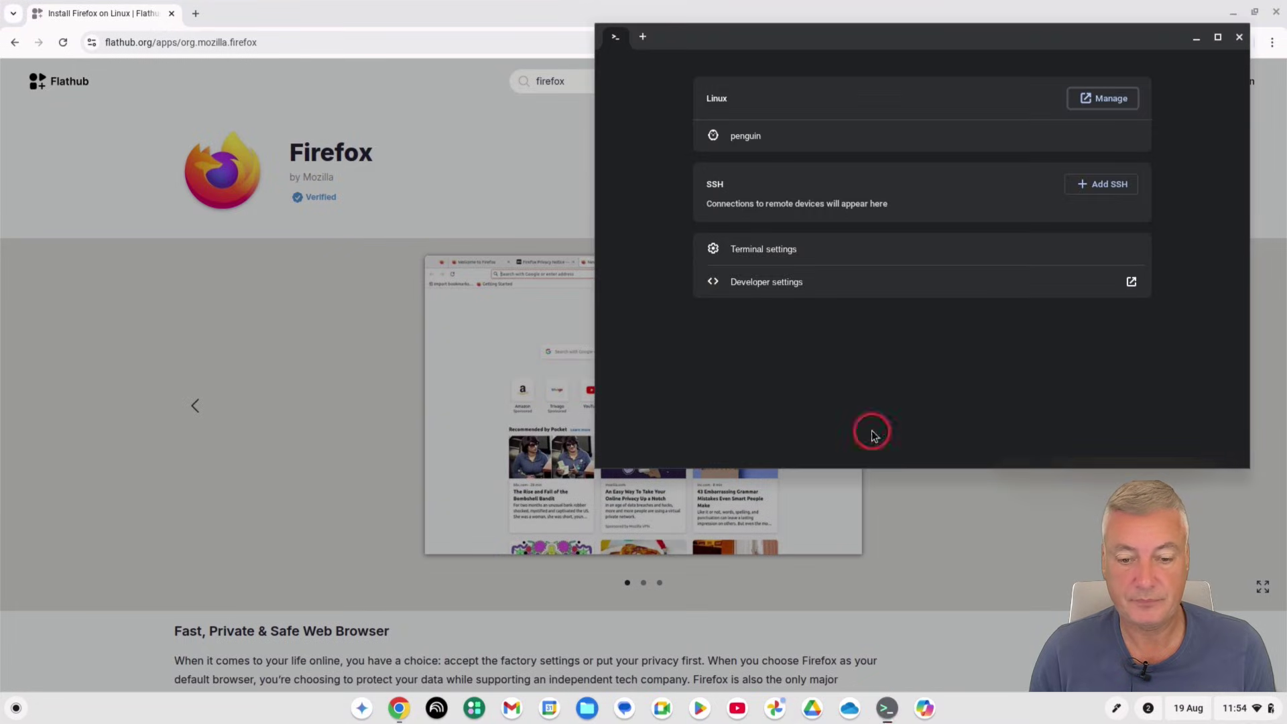
left_click(754, 138)
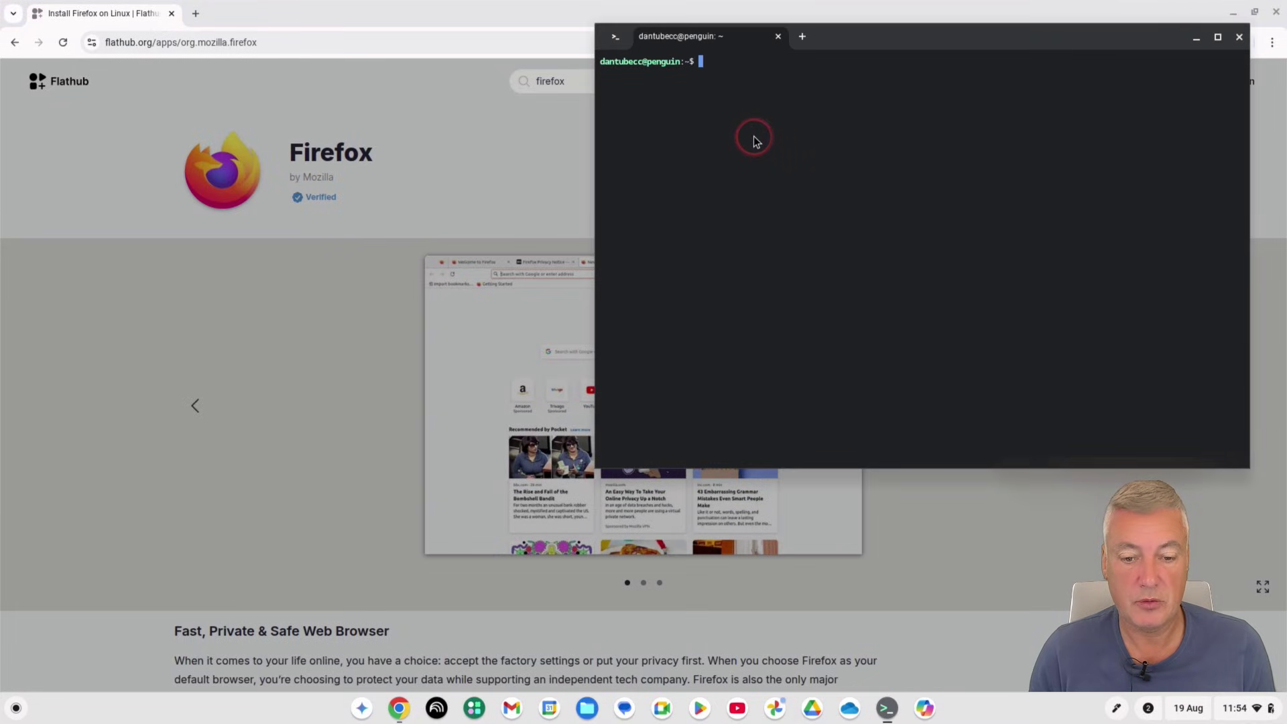
right_click(704, 61)
key("Return")
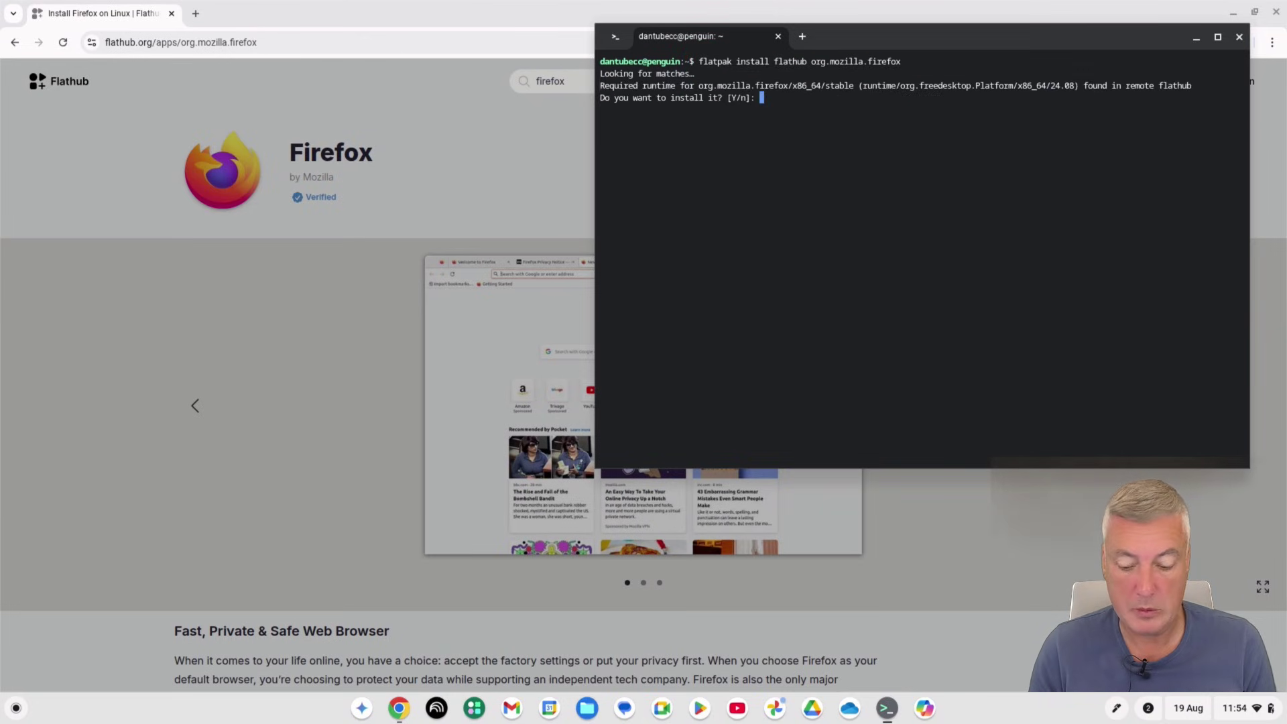
- Answer y to install the required runtime and y to proceed with the Firefox installation changes
type("y")
key("Return")
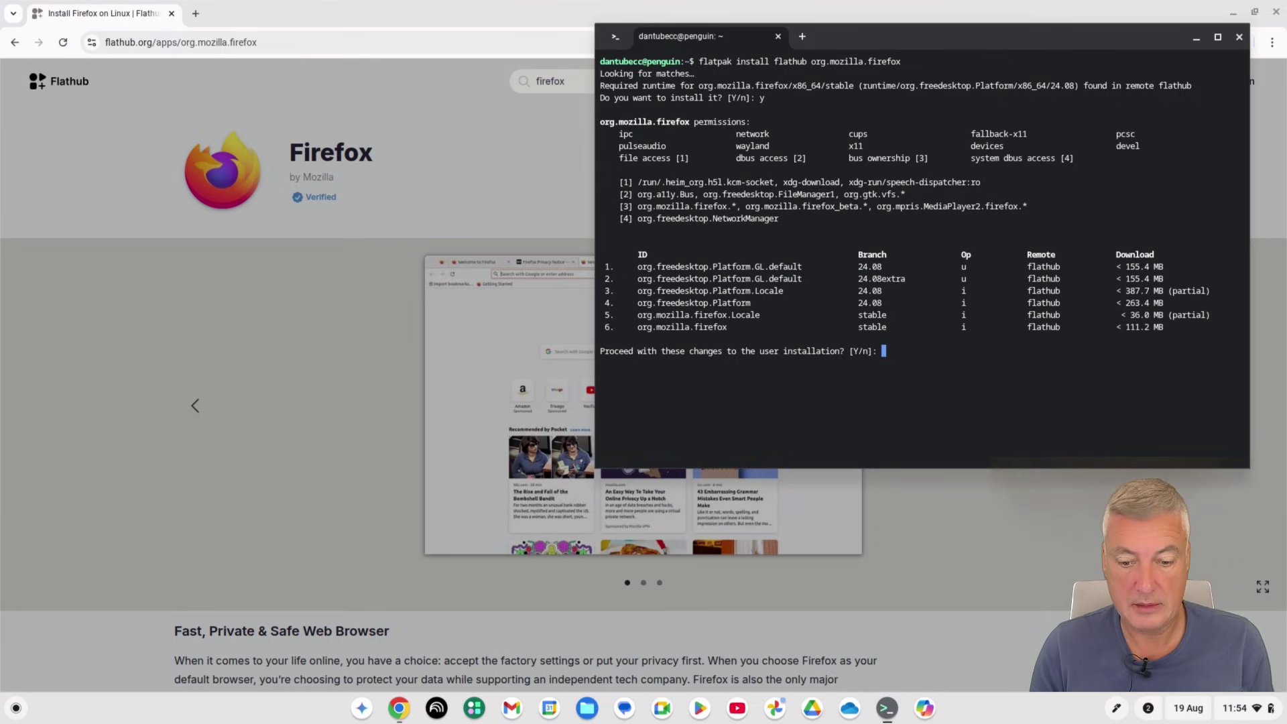
type("y")
key("Return")
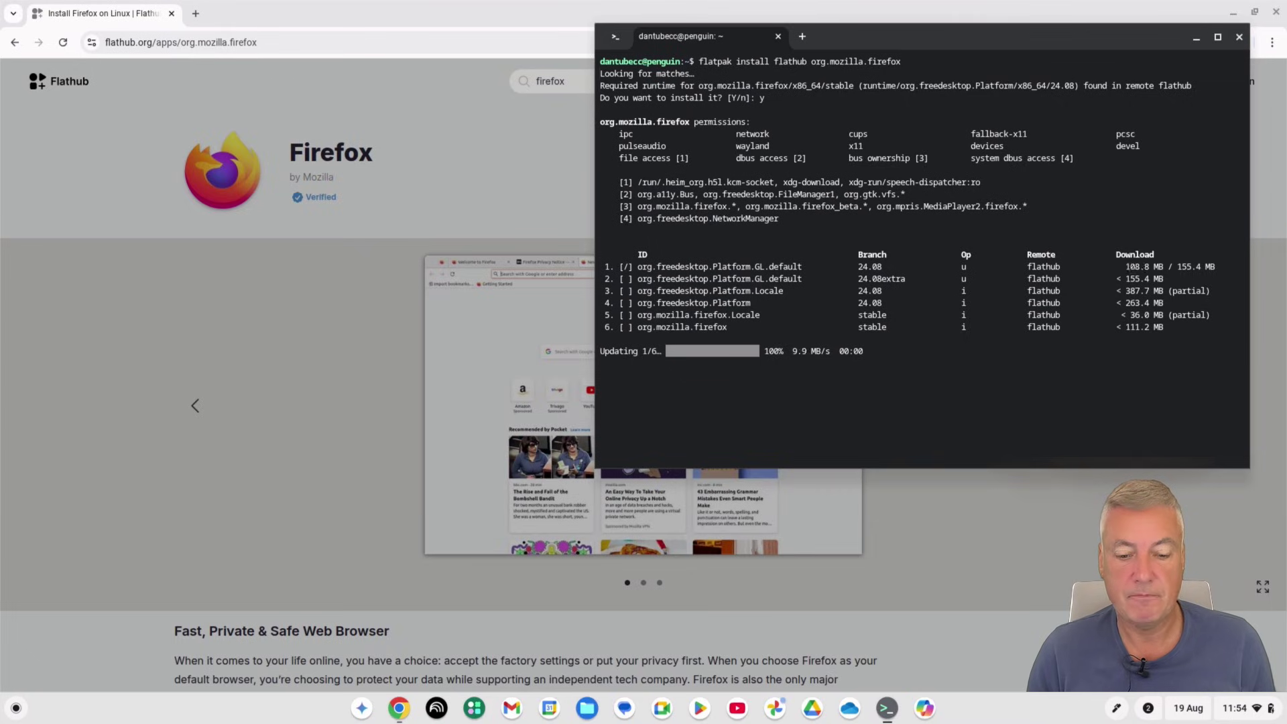
- Return to Firefox's Flathub page and show its manual install and run commands again
left_click(426, 158)
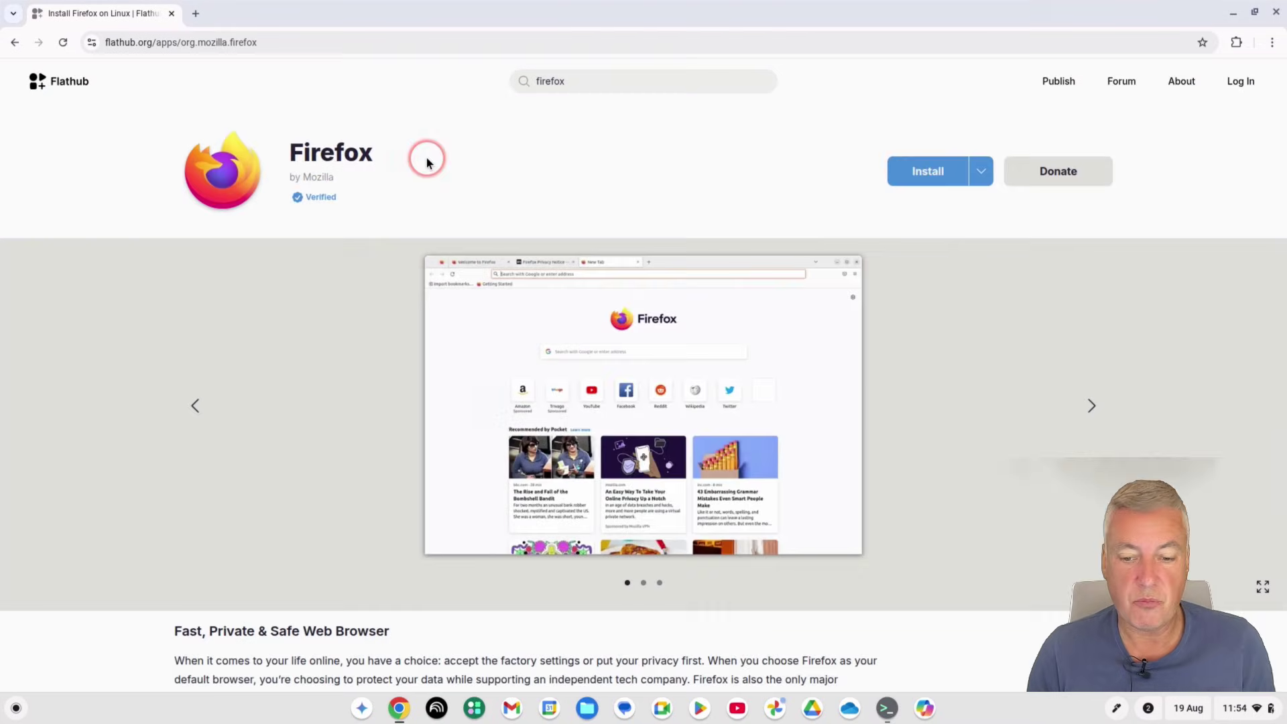
left_click(983, 171)
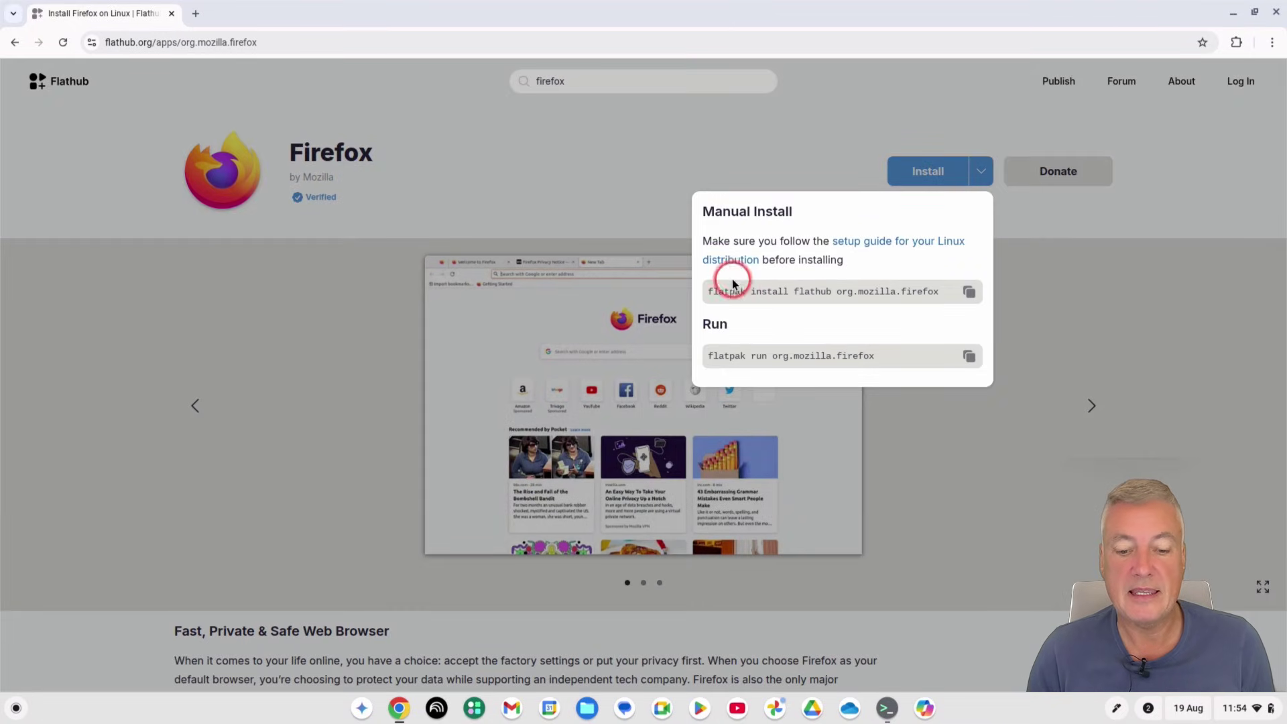
- Dismiss Flathub's manual install commands and end the penguin terminal session with the exit command
left_click(888, 302)
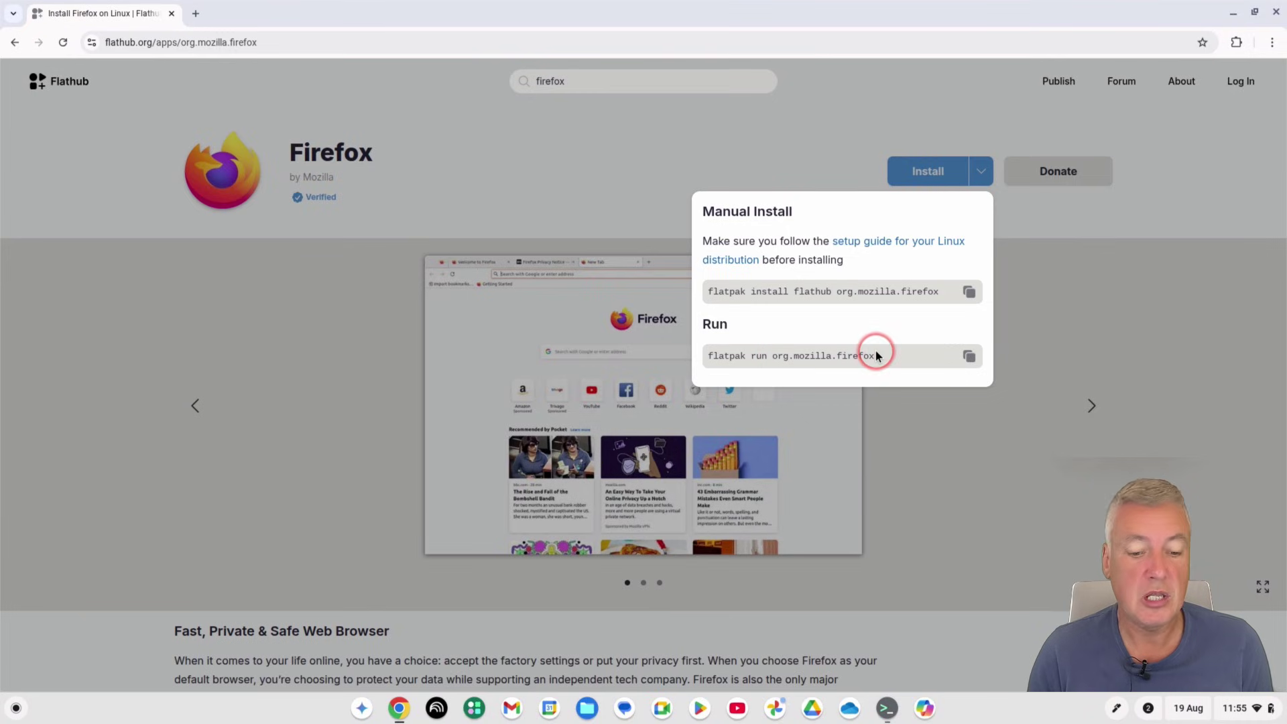
left_click(373, 91)
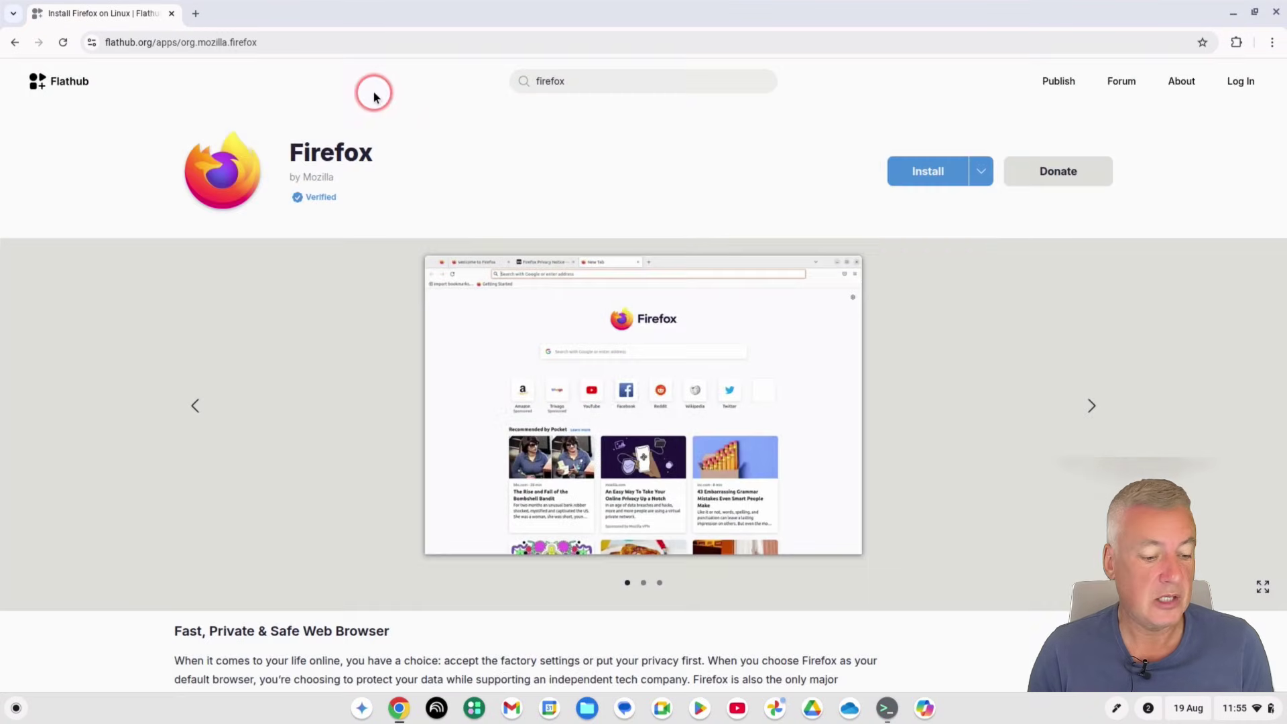
left_click(20, 705)
left_click(18, 708)
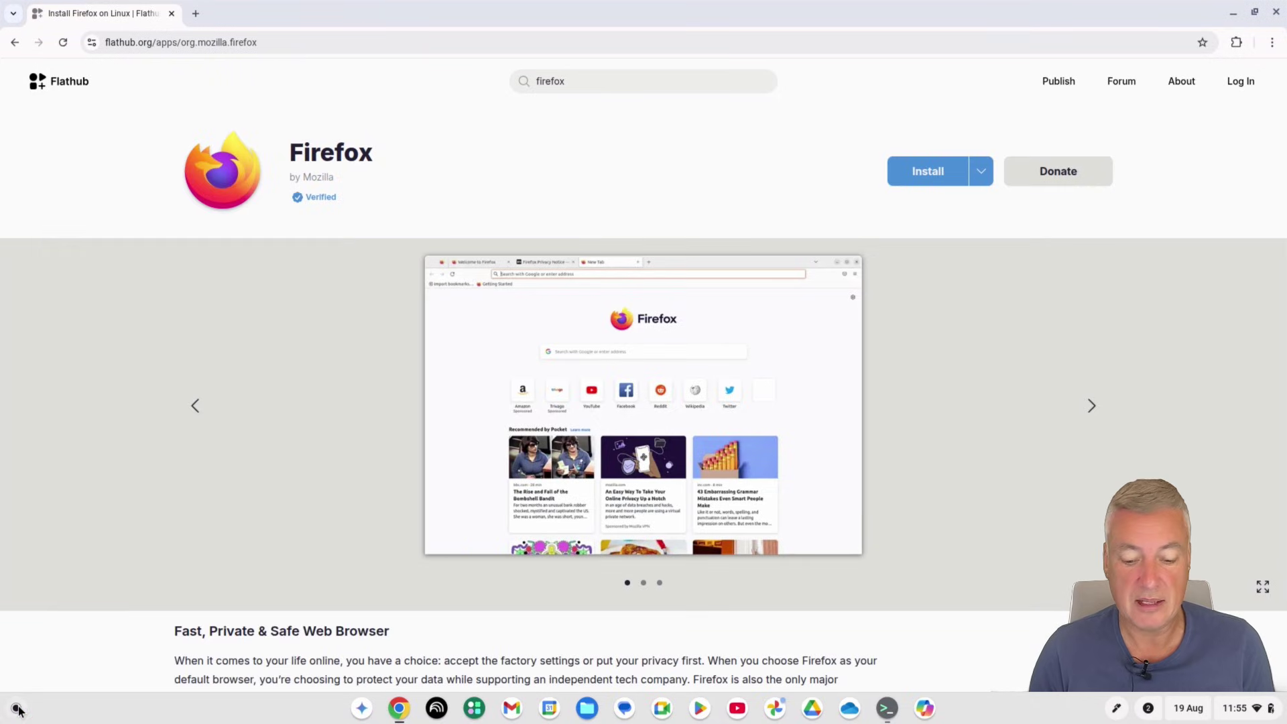
left_click(887, 711)
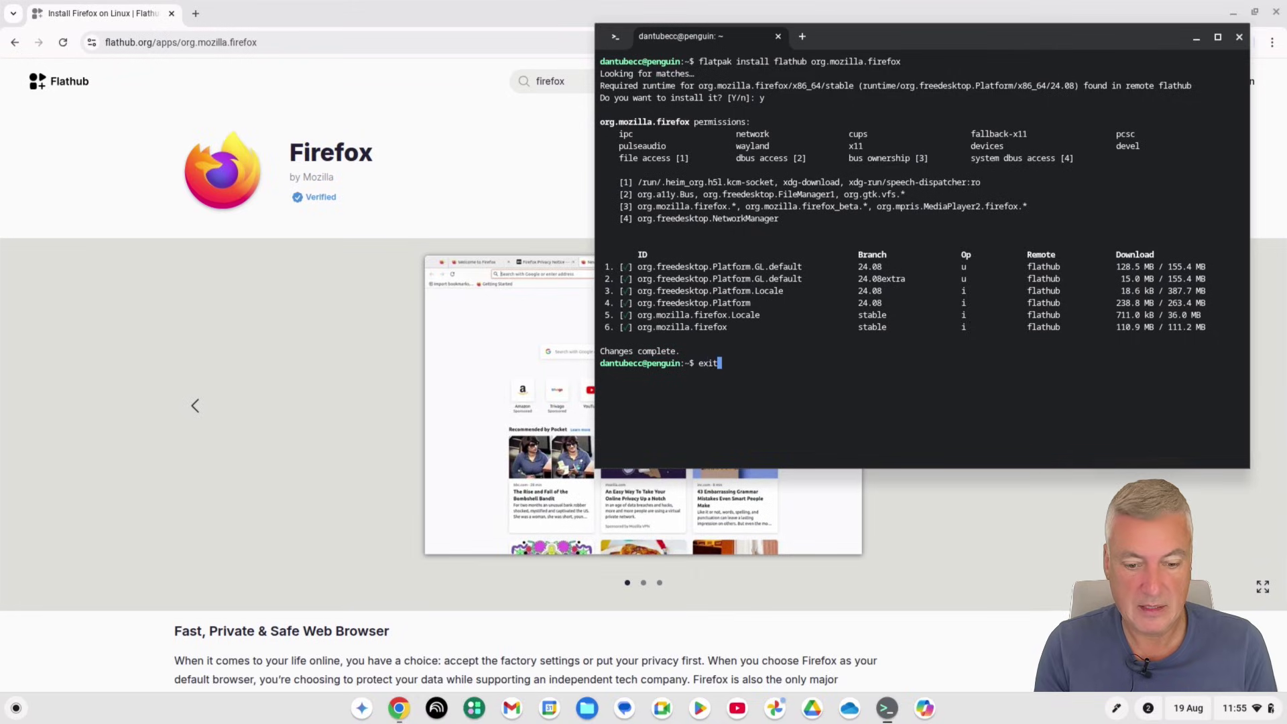
key("Return")
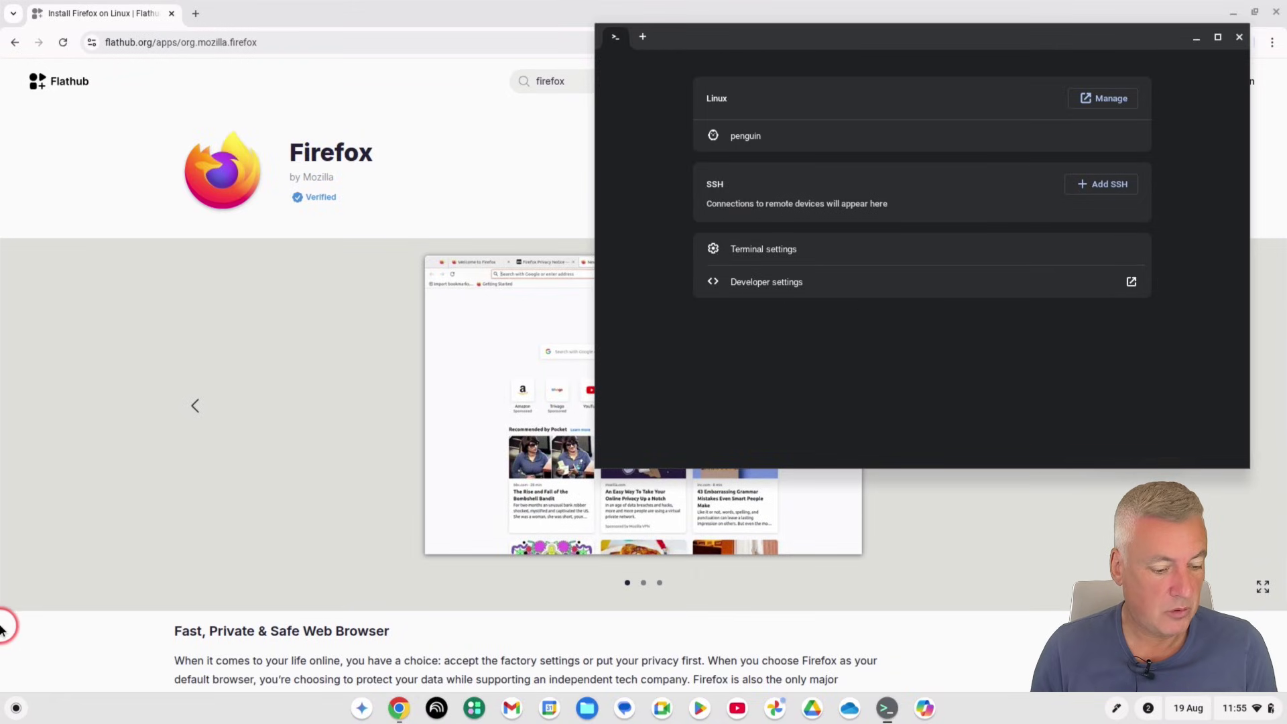
- Pin the newly installed Firefox app from the launcher to the shelf and close the launcher
left_click(15, 708)
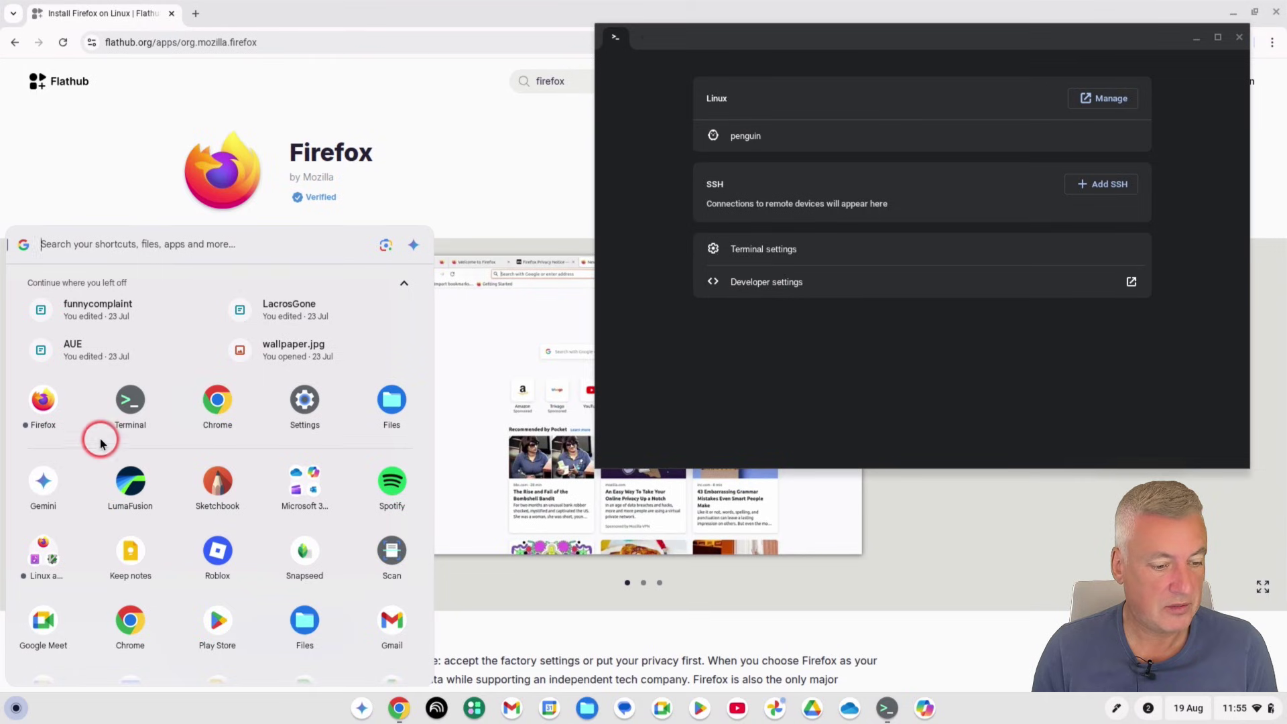
right_click(44, 406)
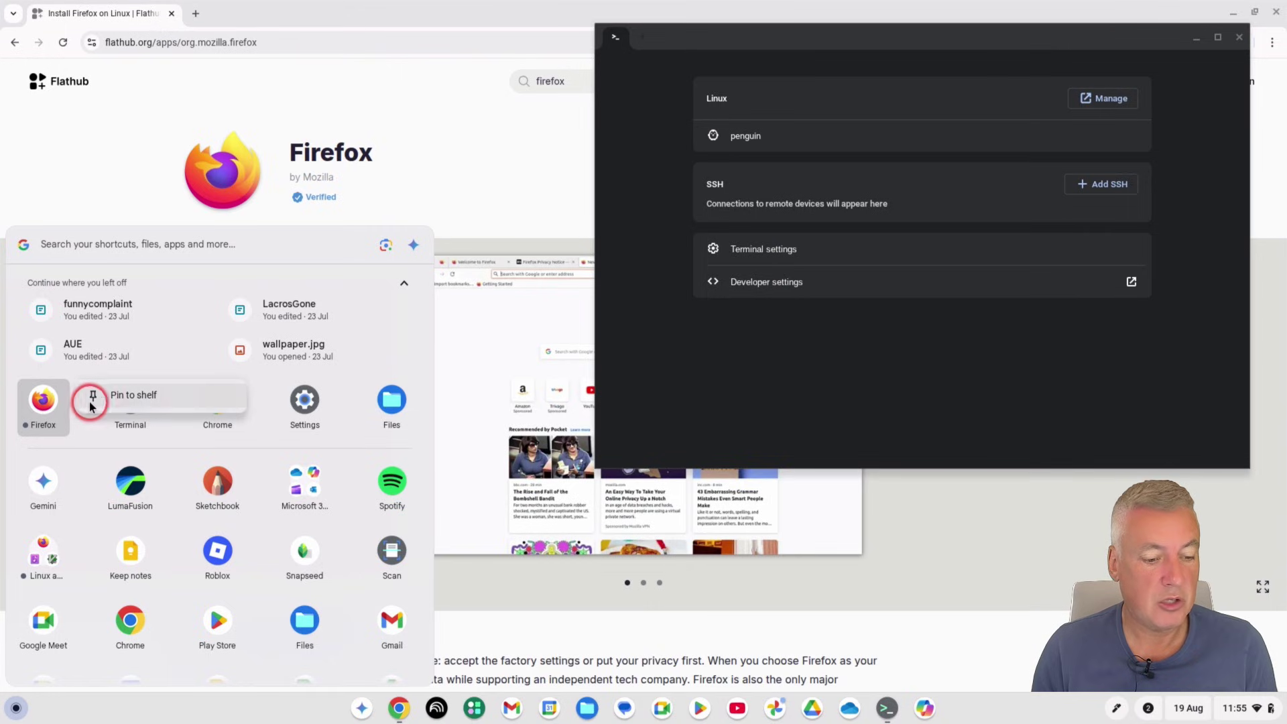
left_click(119, 397)
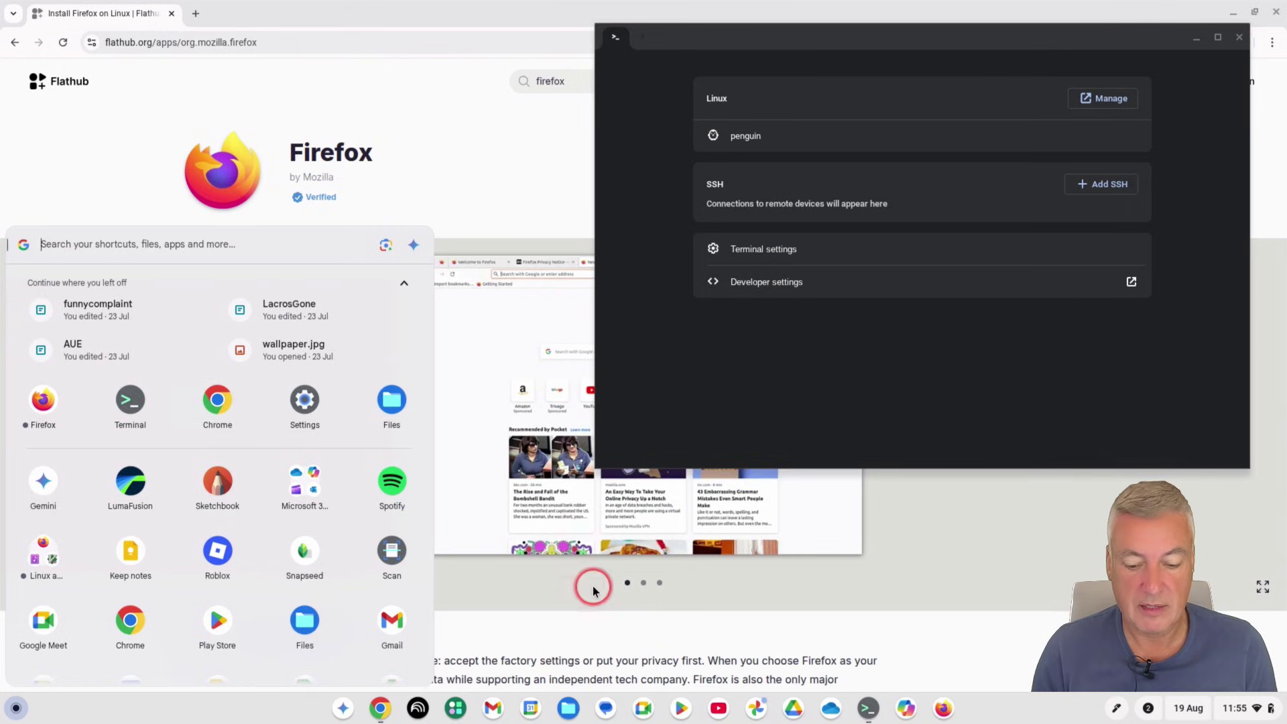
left_click(1021, 704)
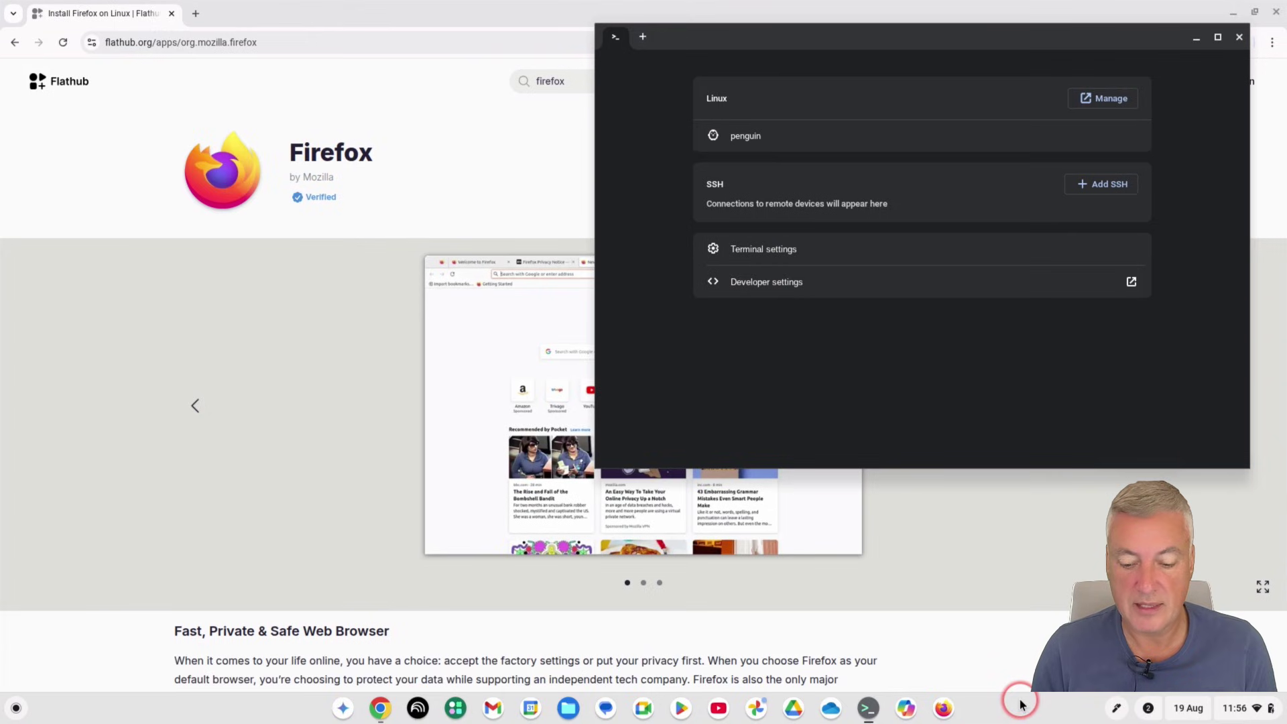
- Launch Firefox from the shelf and maximize its window
left_click(940, 713)
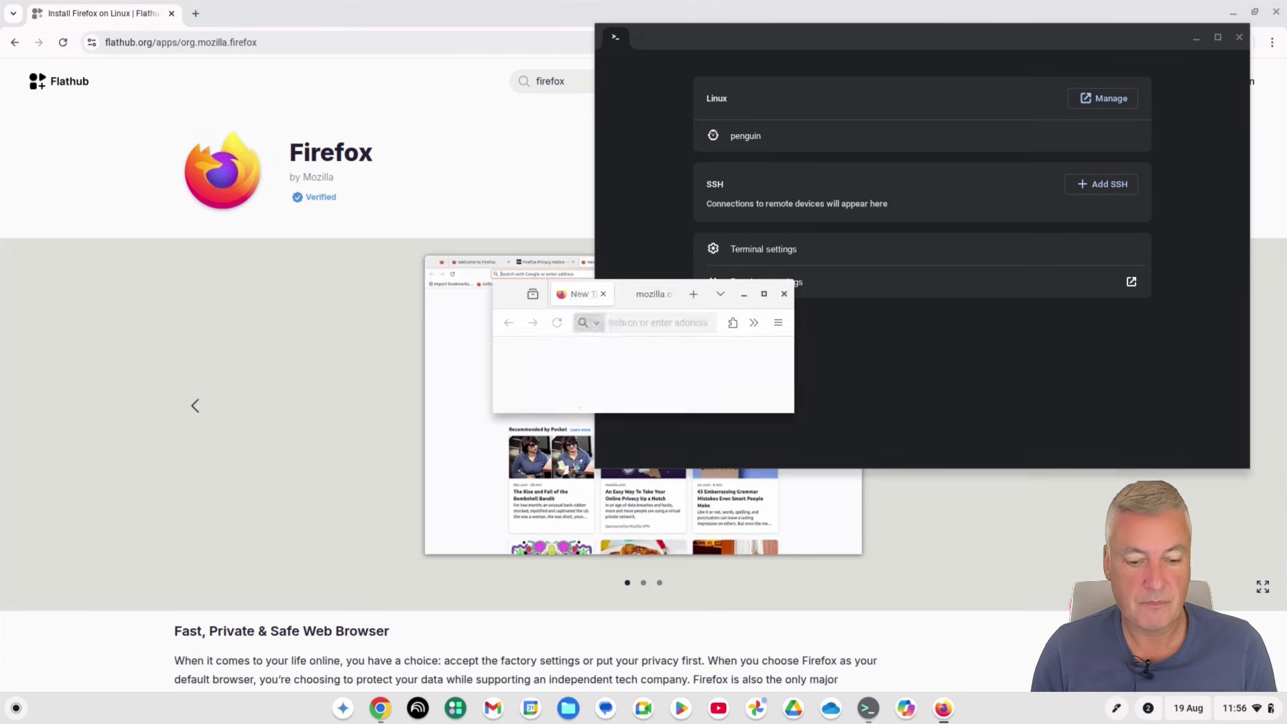
left_click(762, 293)
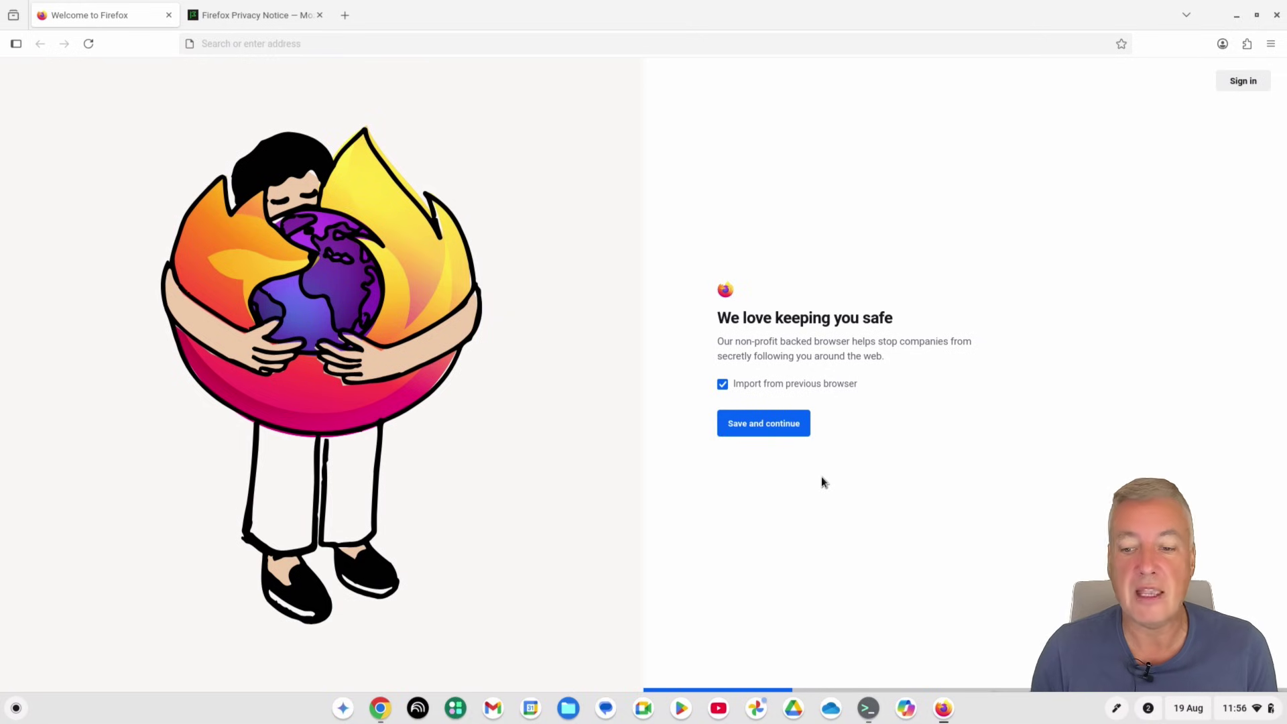
- Minimize the Firefox, Terminal and Chrome windows to show the empty desktop
left_click(1236, 15)
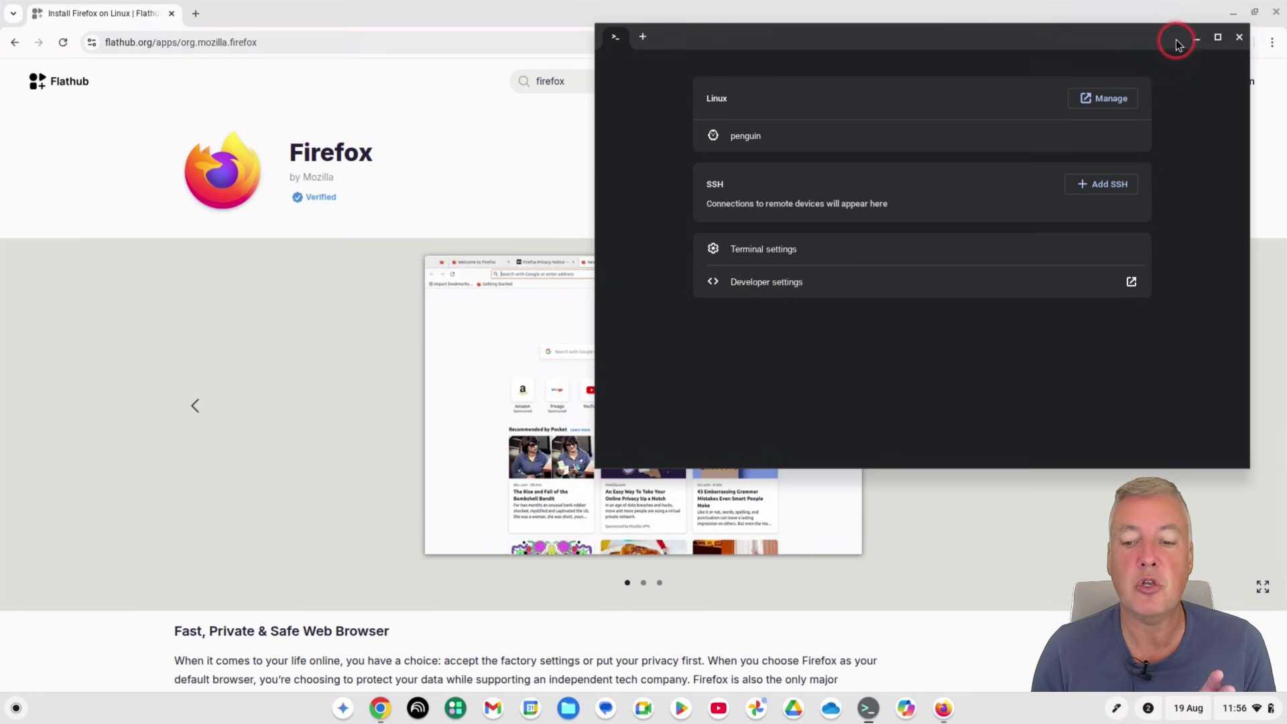
left_click(1197, 39)
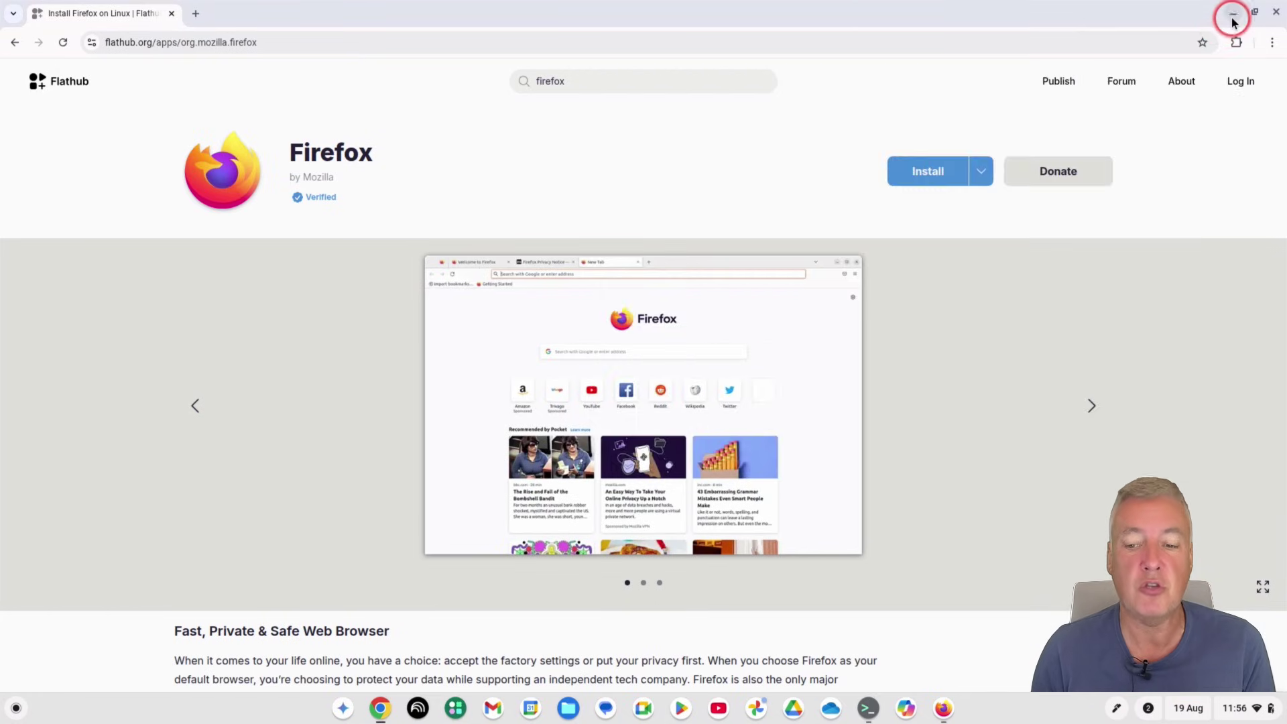
left_click(1232, 18)
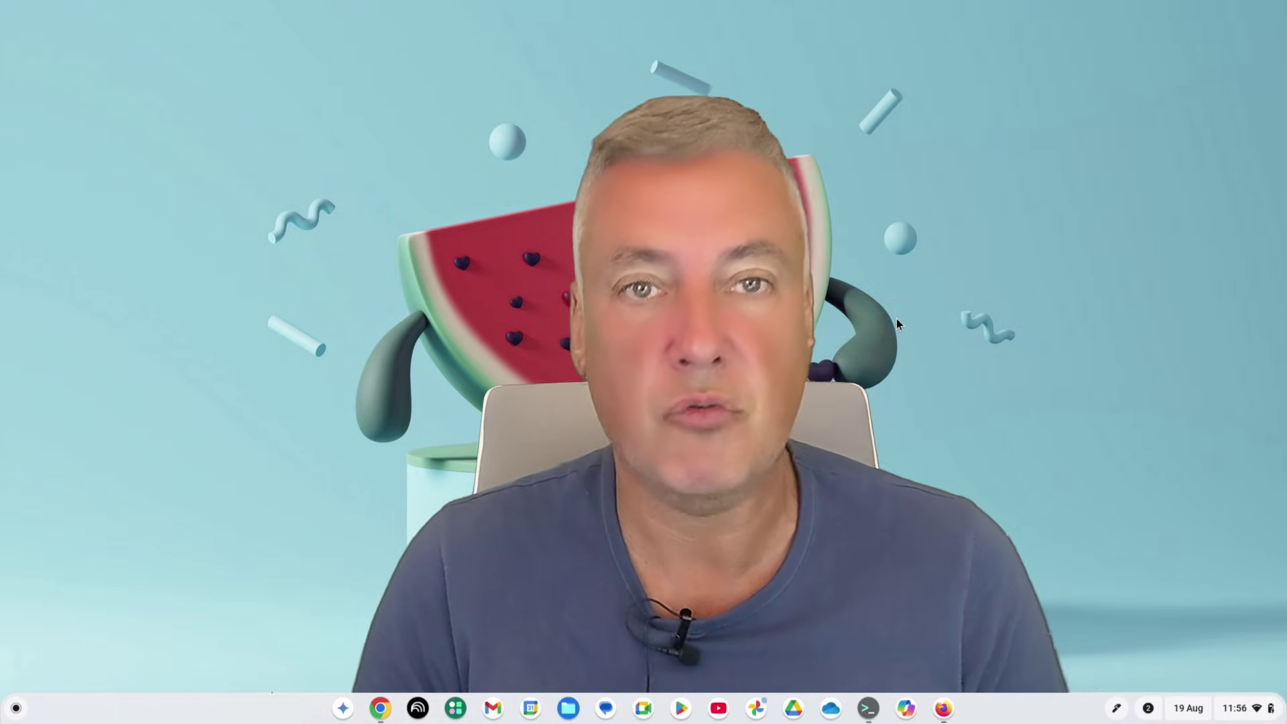
- Bring the minimized Firefox window back to view its welcome page
left_click(944, 709)
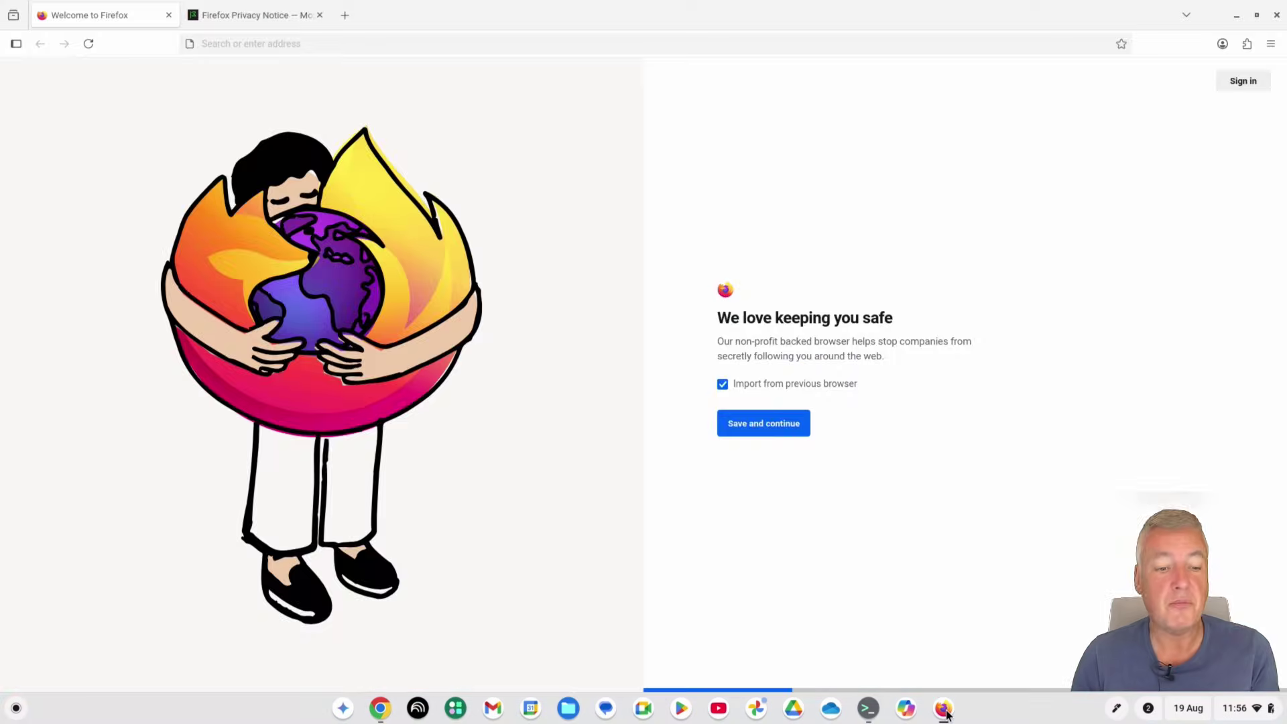
left_click(611, 269)
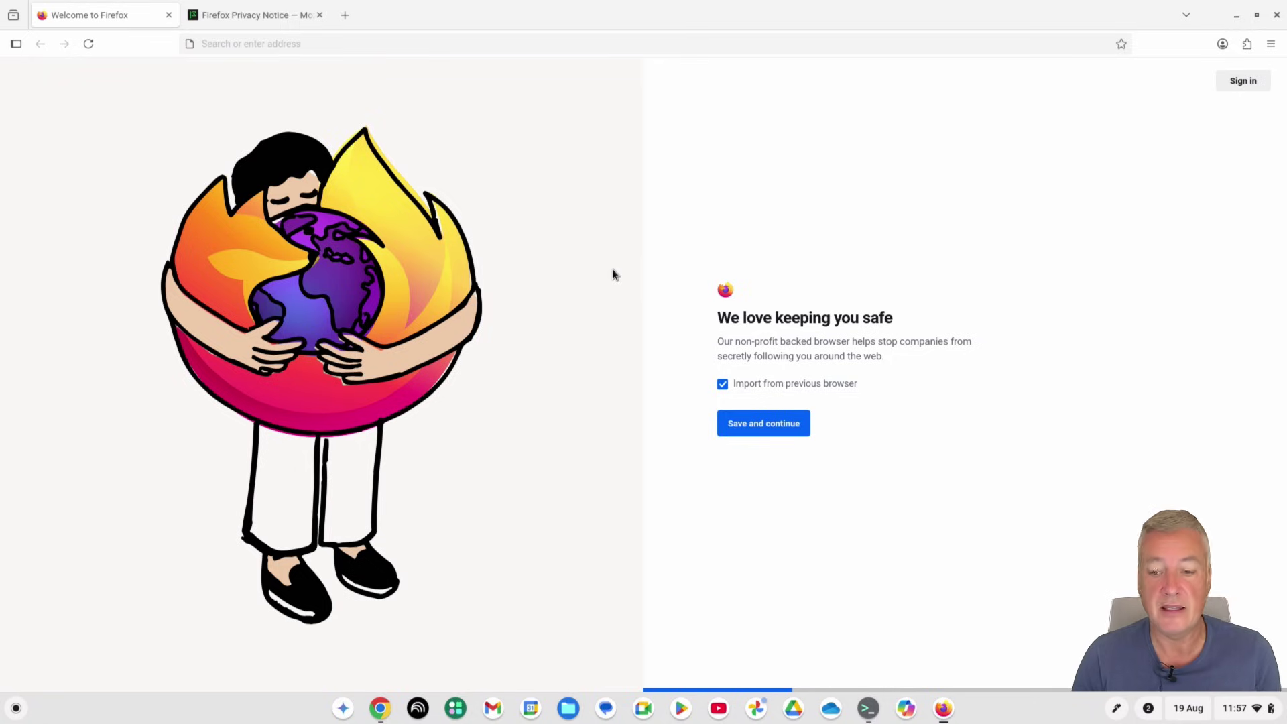
left_click(1276, 17)
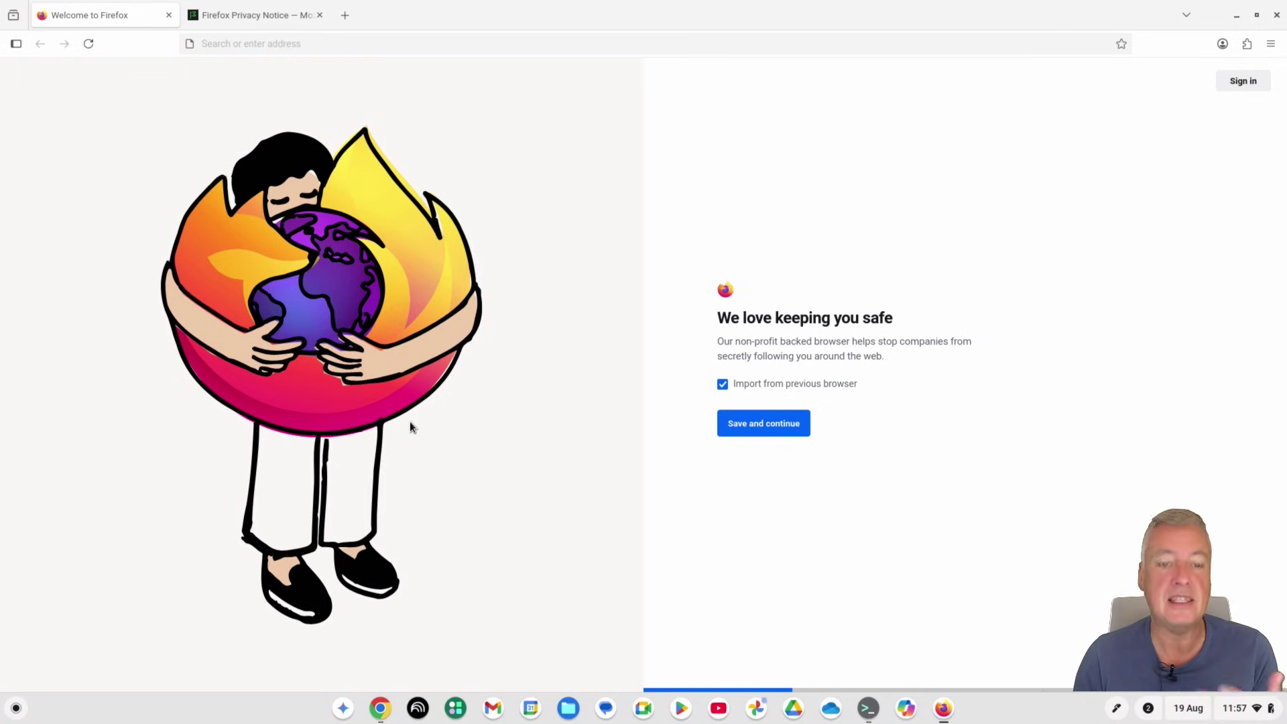
- Restore and close the Chrome window with the Flathub page, and close Firefox as well
left_click(380, 711)
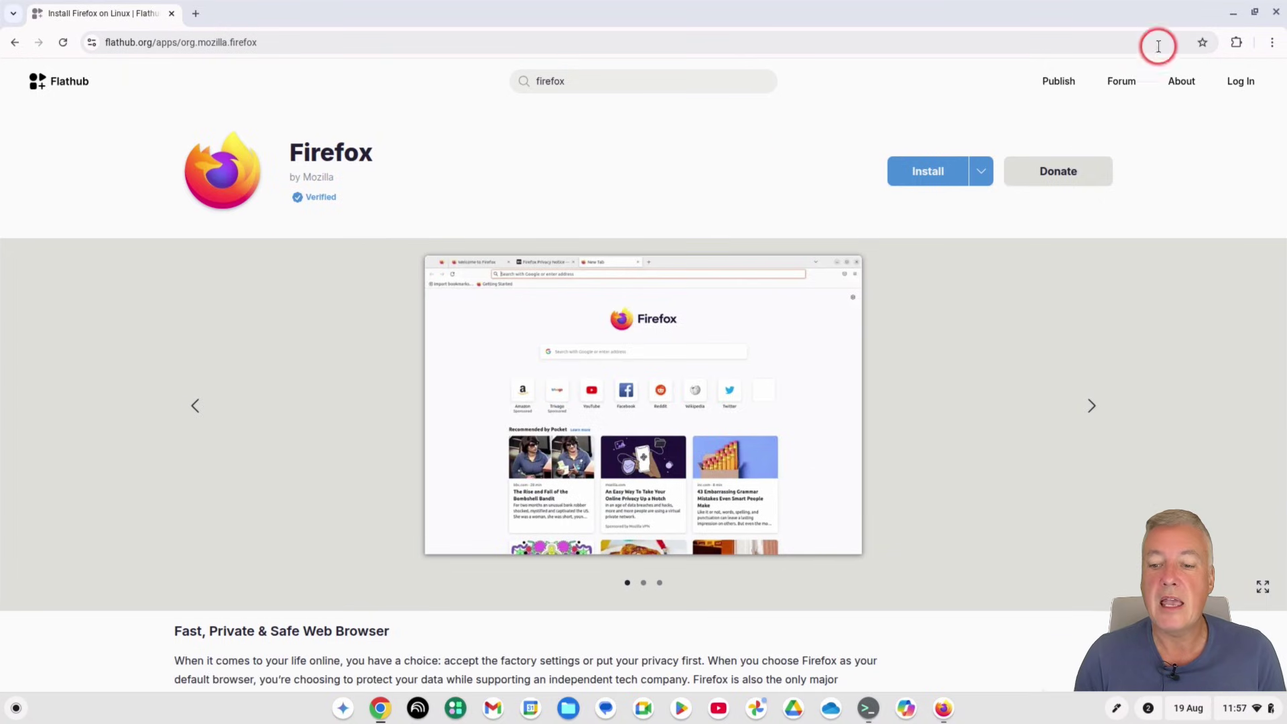
left_click(1277, 13)
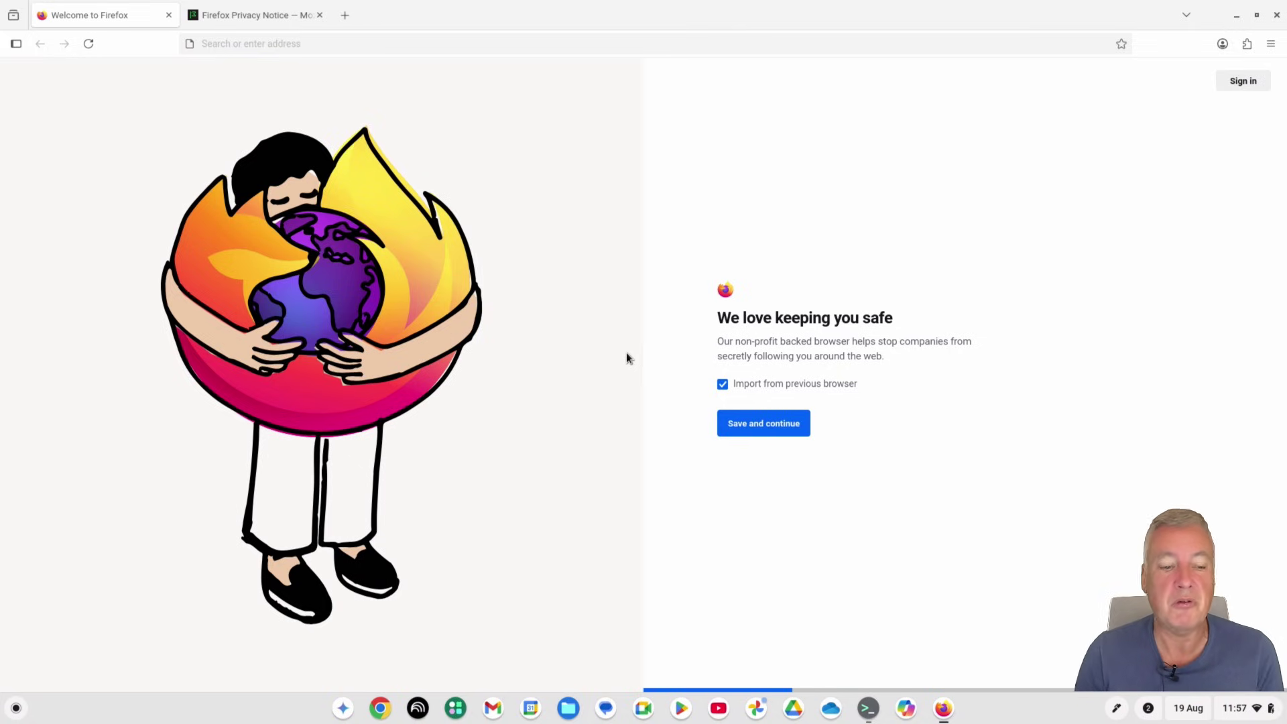
left_click(955, 172)
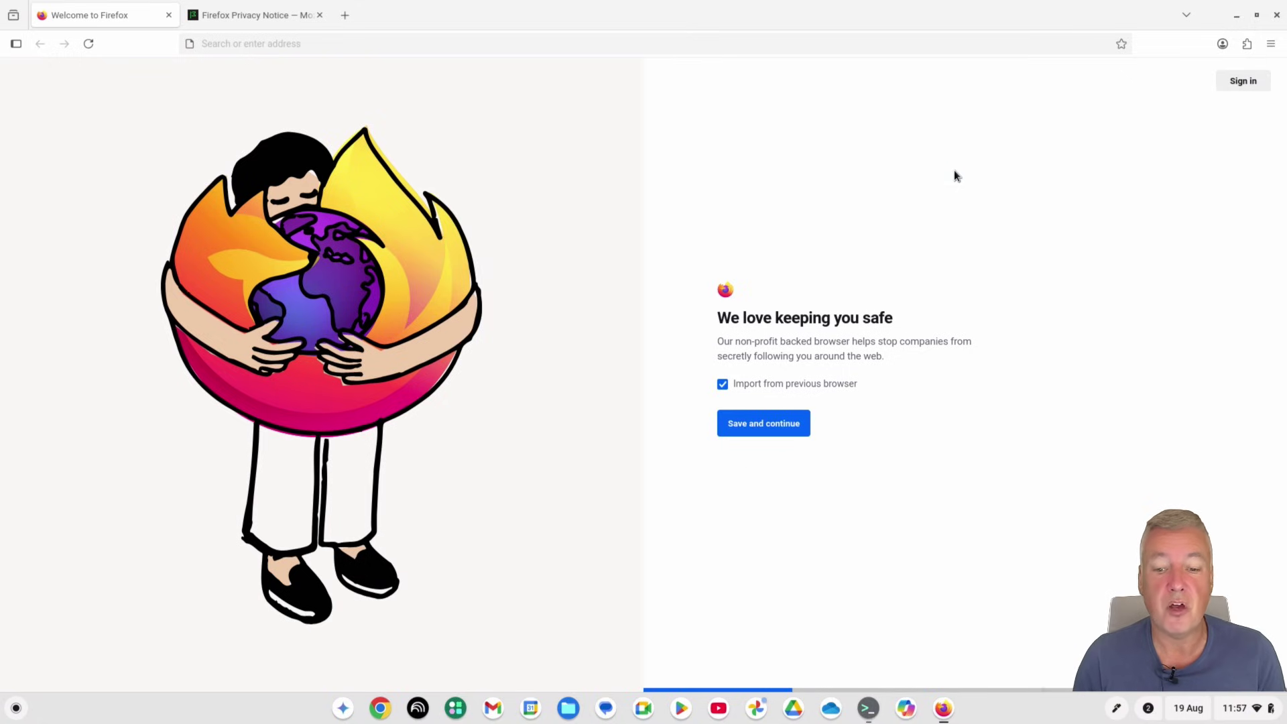
left_click(1276, 16)
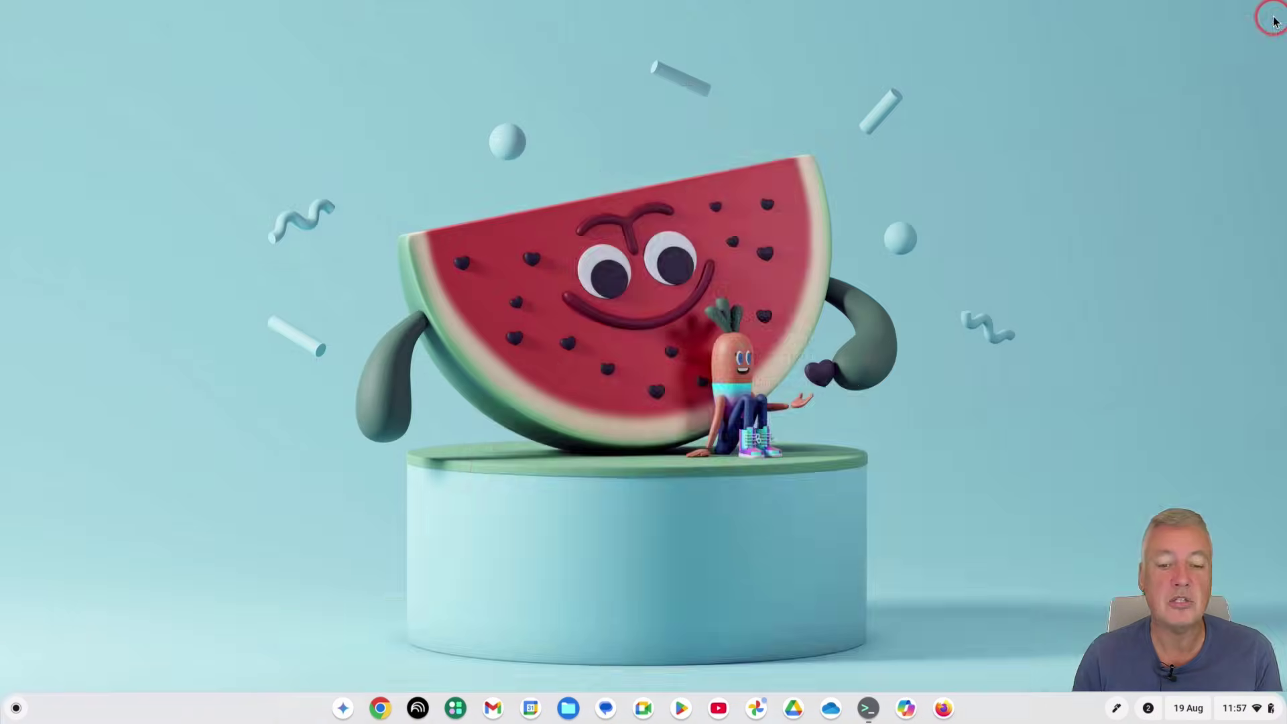
left_click(907, 214)
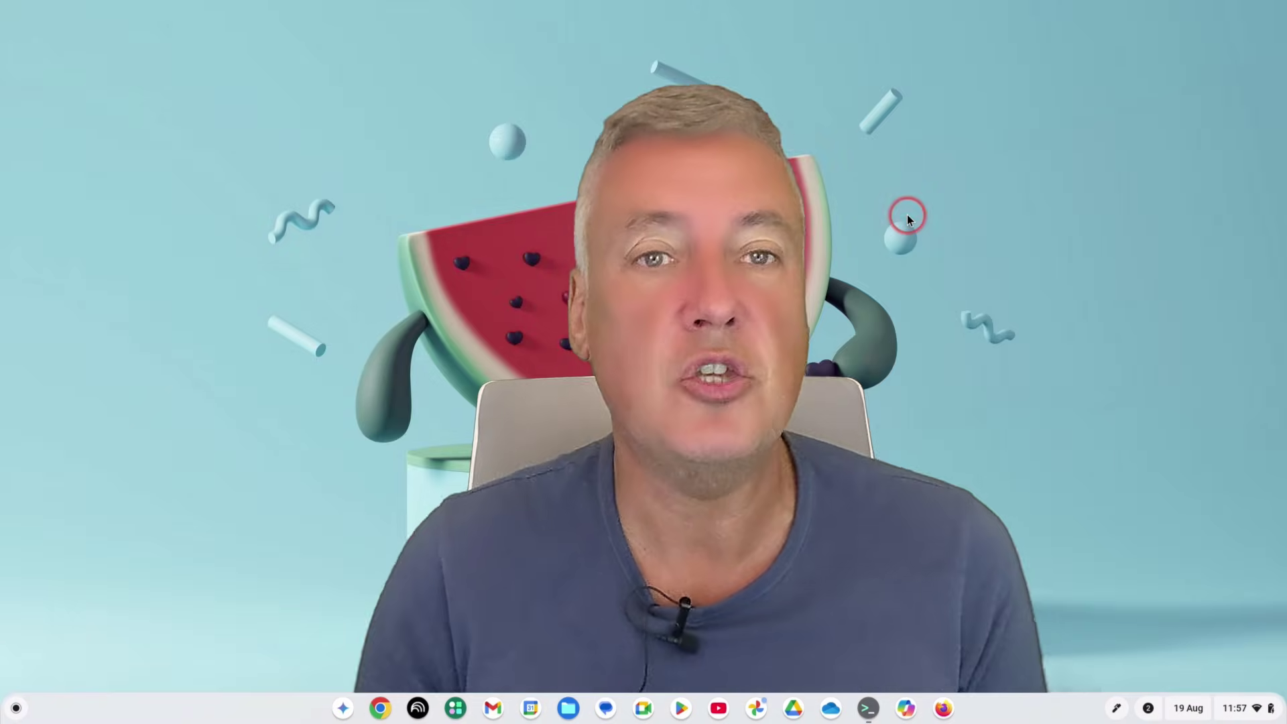